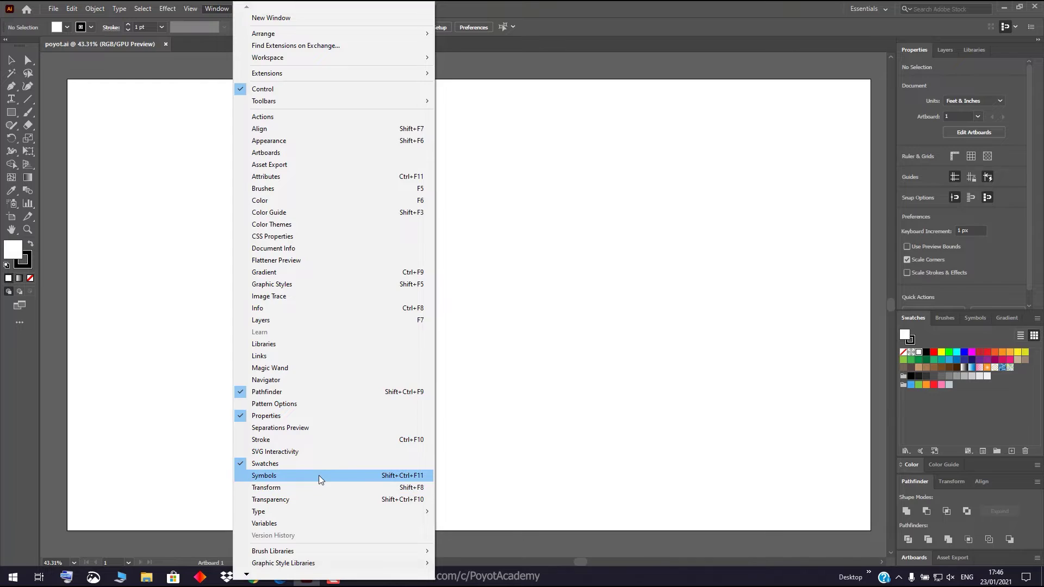
Open the document's symbols, place an RSS symbol instance near the artboard's centre, and enlarge it to a big icon
{"action": "left_click", "coordinate": [319, 475]}
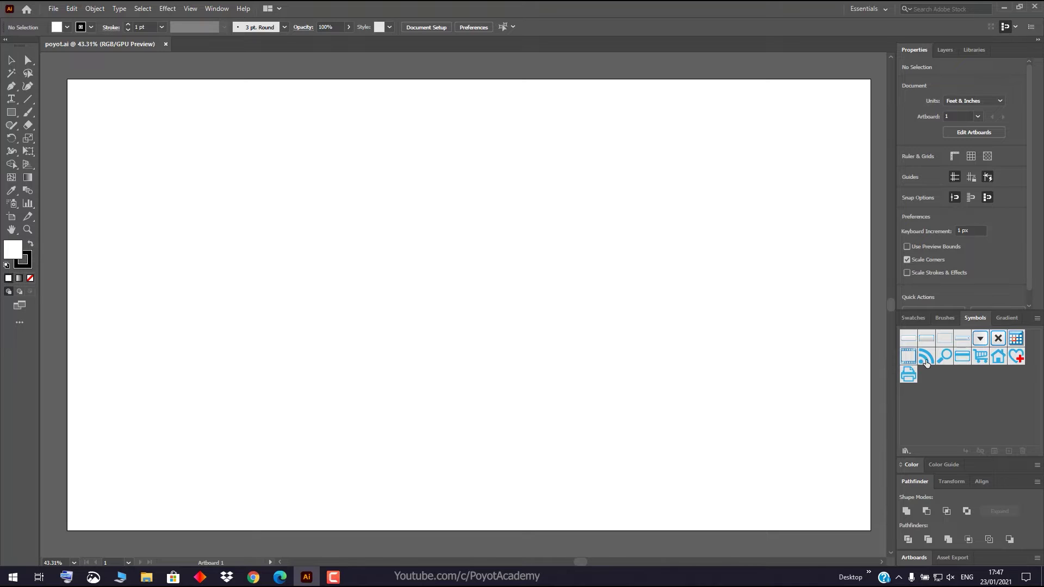
{"action": "left_click", "coordinate": [927, 361]}
{"action": "left_click_drag", "start_coordinate": [927, 360], "coordinate": [383, 272]}
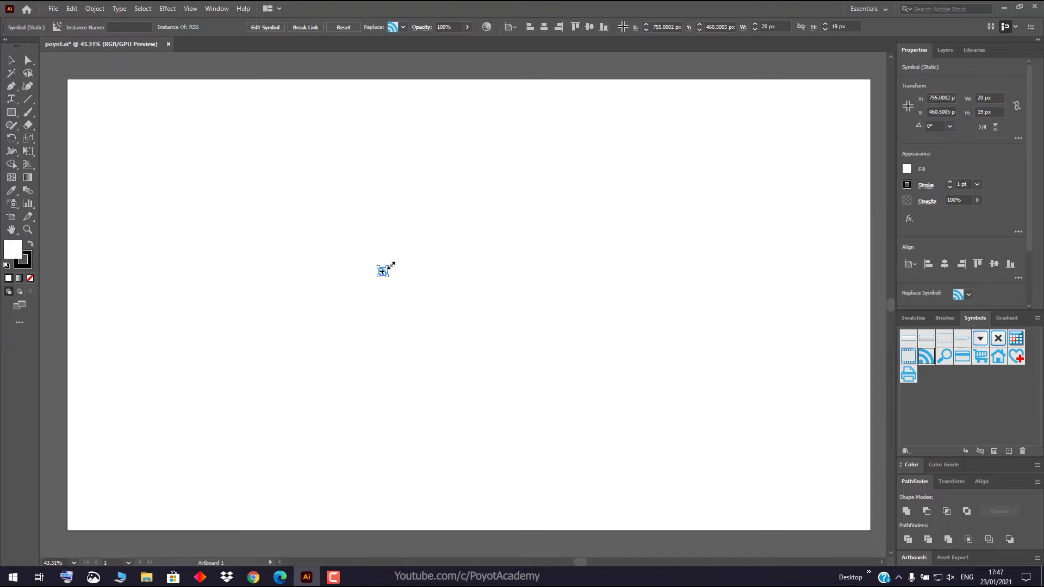
{"action": "left_click_drag", "start_coordinate": [391, 266], "coordinate": [651, 121]}
{"action": "left_click_drag", "start_coordinate": [505, 239], "coordinate": [494, 356]}
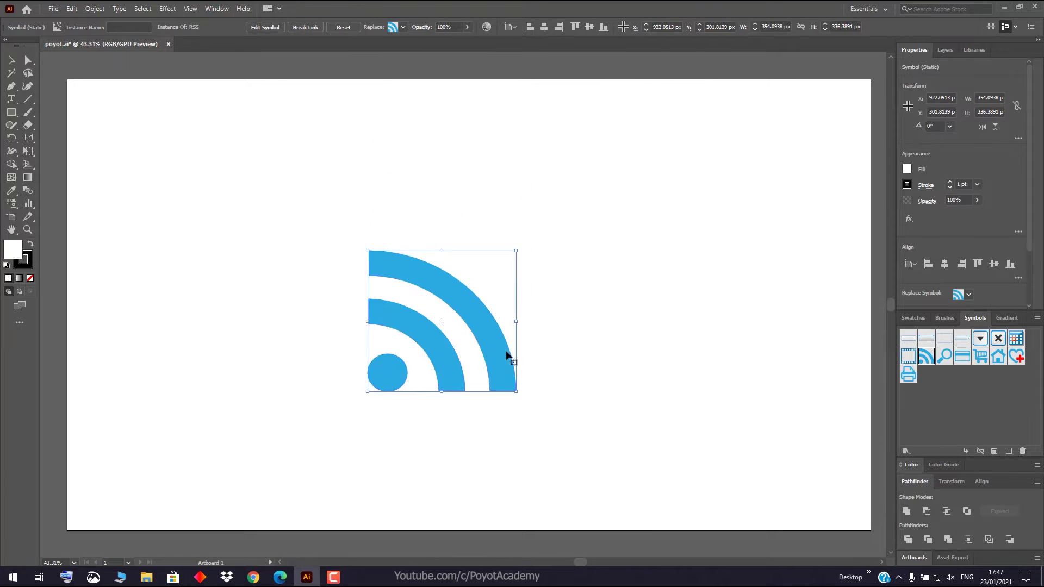
{"action": "left_click_drag", "start_coordinate": [516, 252], "coordinate": [664, 142]}
{"action": "left_click", "coordinate": [647, 435]}
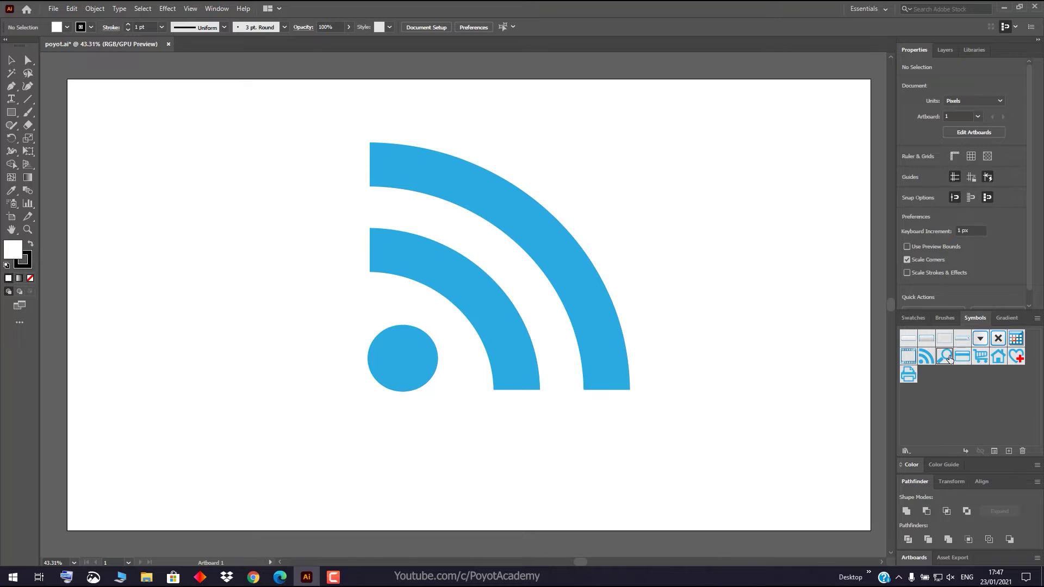
Place a Search symbol instance beside the RSS icon at about 219 px square, with the fill set to none
{"action": "left_click_drag", "start_coordinate": [949, 359], "coordinate": [793, 207]}
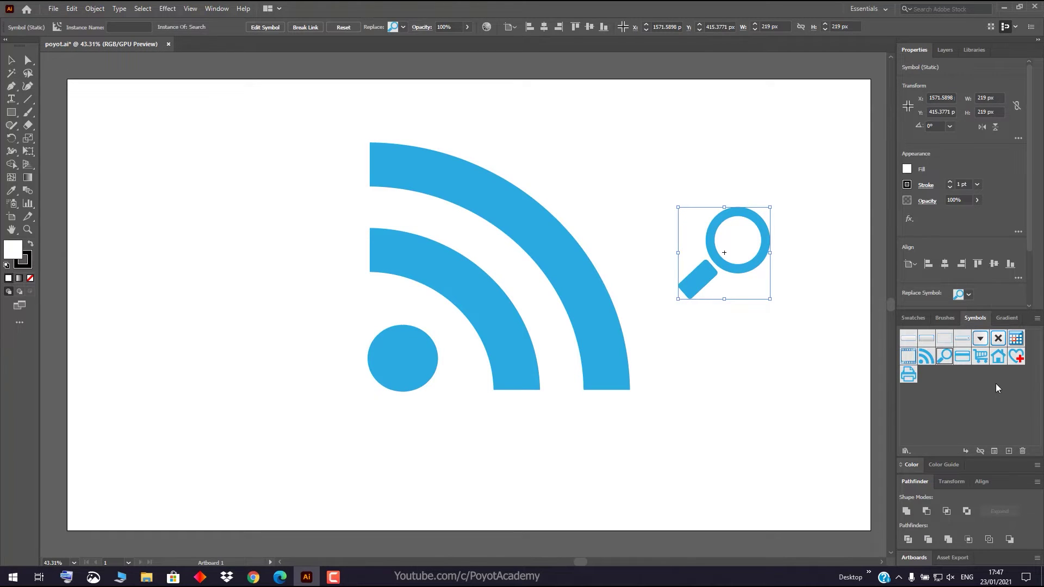
{"action": "key", "text": "slash"}
Replace the selected Search instance with the Home symbol and delete the resulting instance from the artboard
{"action": "left_click", "coordinate": [997, 361]}
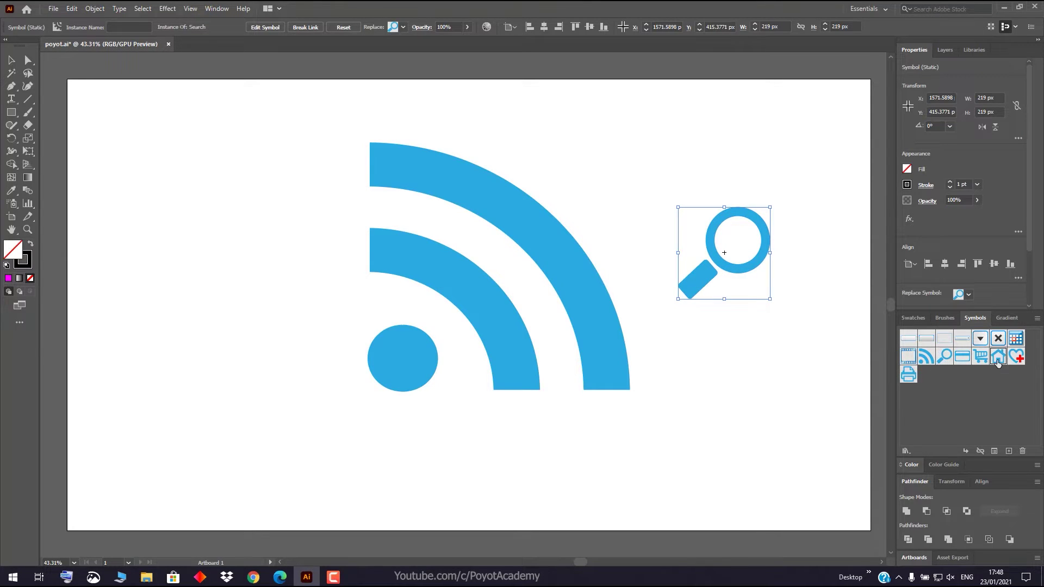
{"action": "left_click", "coordinate": [1037, 320]}
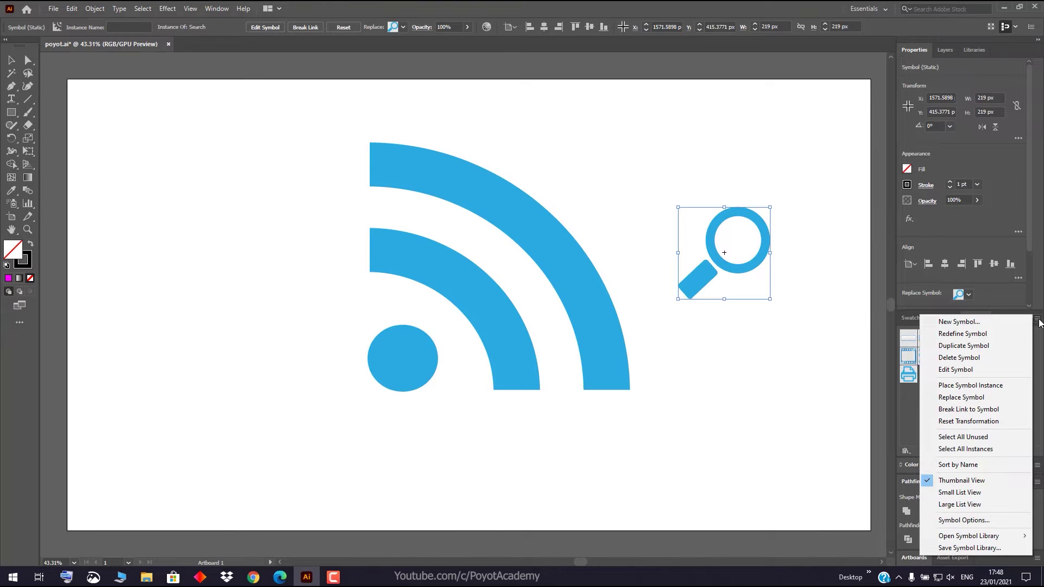
{"action": "left_click", "coordinate": [978, 399]}
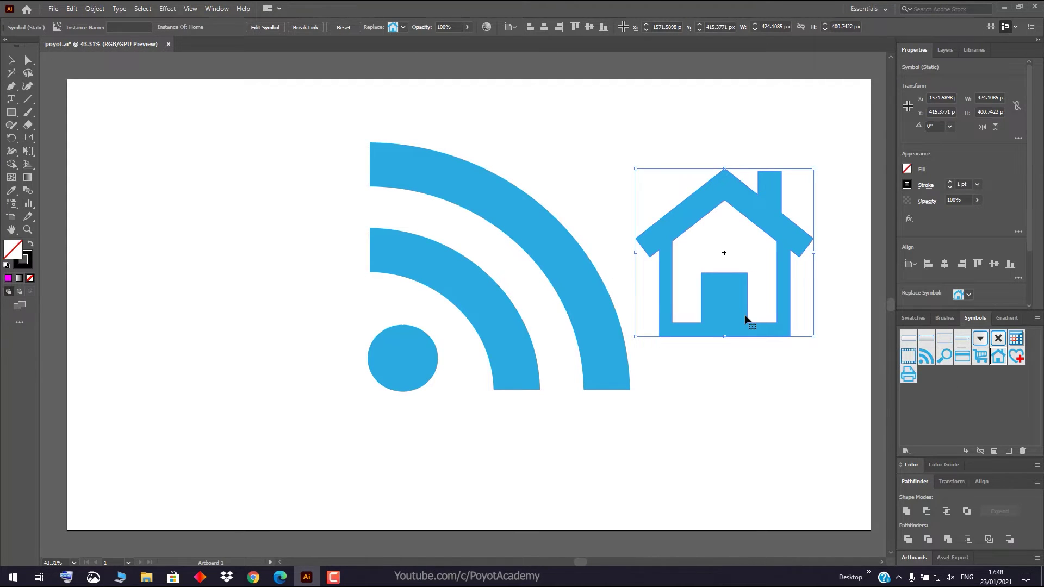
{"action": "key", "text": "Delete"}
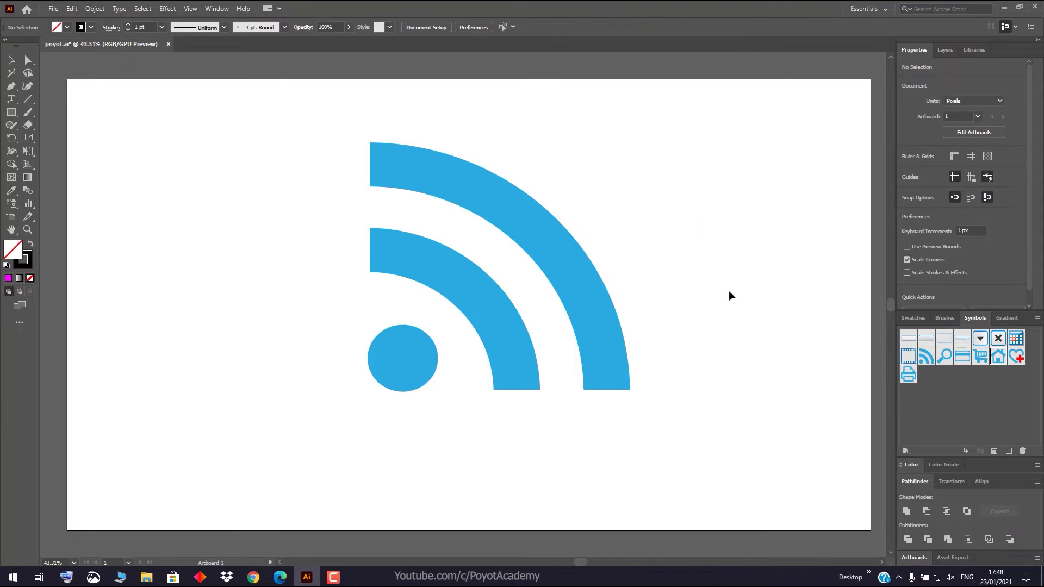
Place a Credit Card symbol instance beside the RSS icon and enlarge it to about 269 by 185 px
{"action": "left_click_drag", "start_coordinate": [965, 362], "coordinate": [746, 326]}
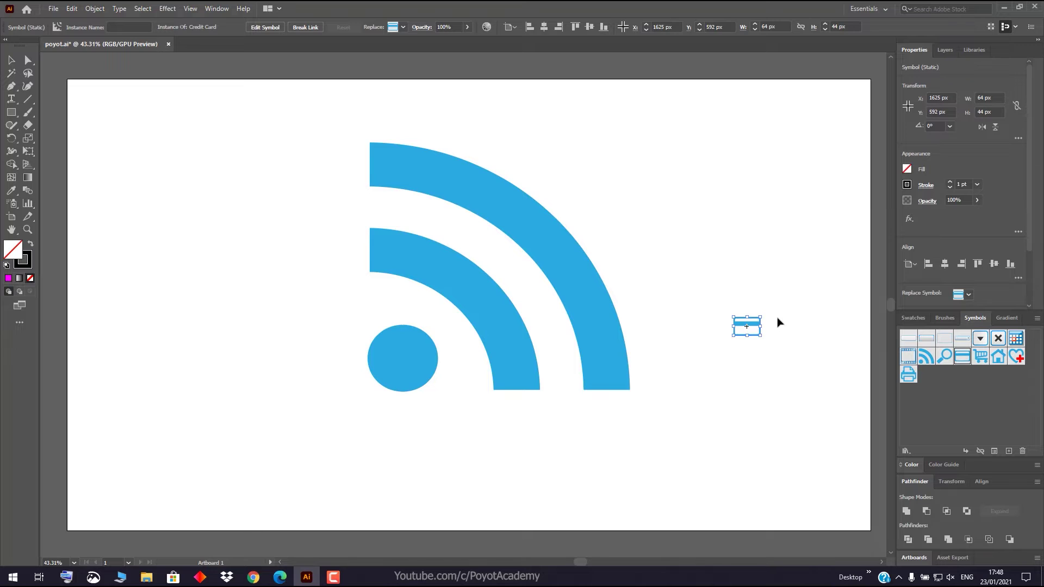
{"action": "left_click_drag", "start_coordinate": [761, 317], "coordinate": [832, 231]}
{"action": "left_click_drag", "start_coordinate": [826, 297], "coordinate": [747, 269]}
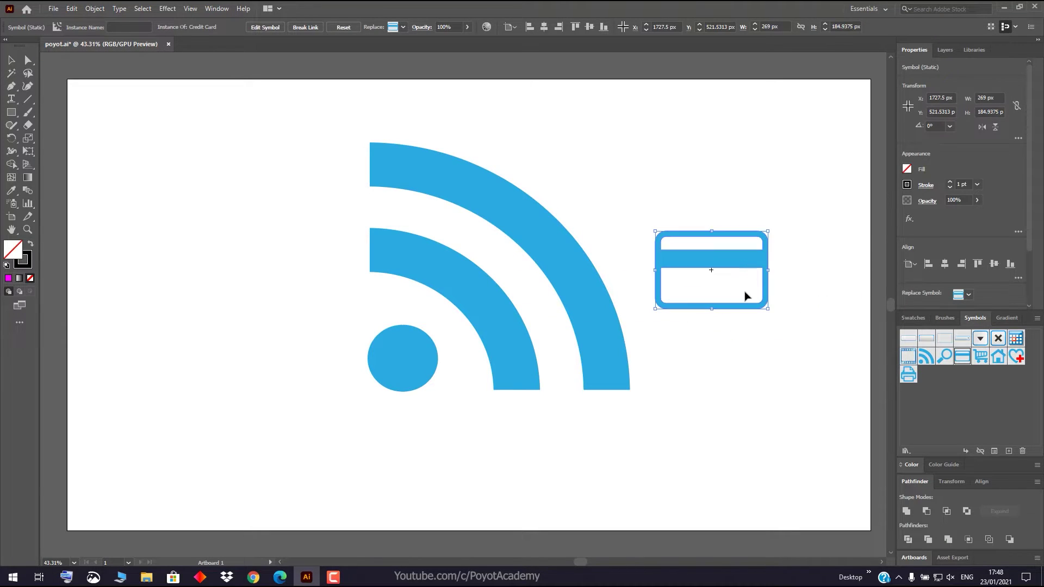
{"action": "left_click", "coordinate": [762, 362]}
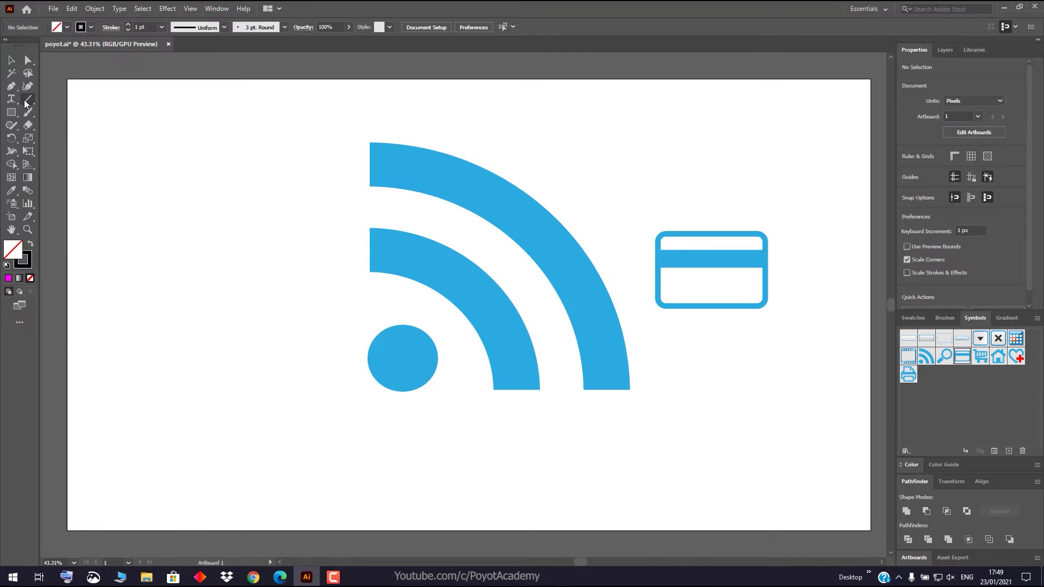
Draw a closed five-point flag shape with a notched side, about 309 by 283 px, using the Pen tool in the blank area beside the RSS icon
{"action": "left_click", "coordinate": [11, 86]}
{"action": "left_click", "coordinate": [150, 158]}
{"action": "left_click", "coordinate": [141, 267]}
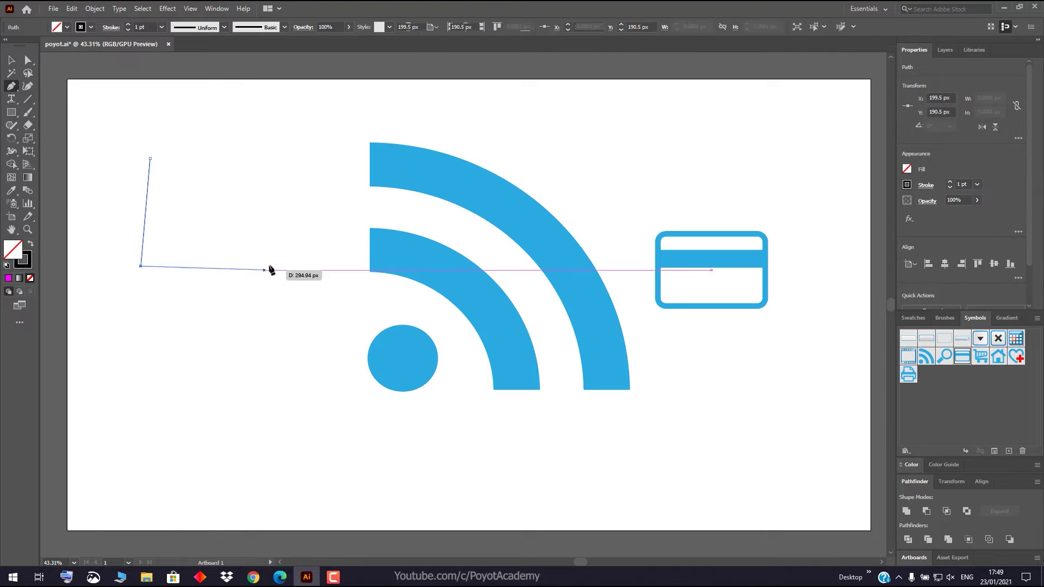
{"action": "left_click", "coordinate": [270, 267]}
{"action": "left_click", "coordinate": [212, 214]}
{"action": "left_click", "coordinate": [266, 150]}
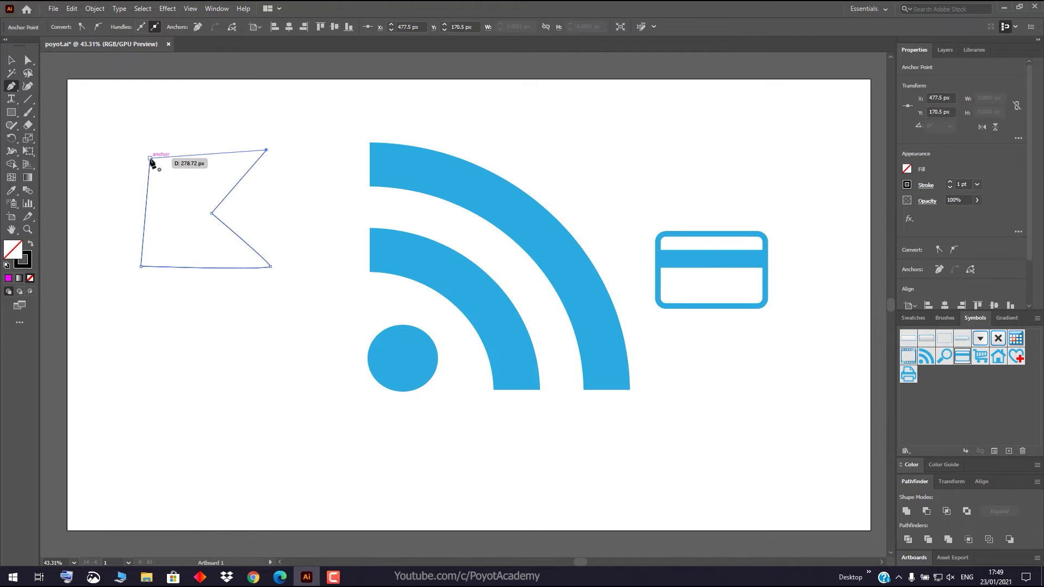
{"action": "left_click", "coordinate": [150, 159]}
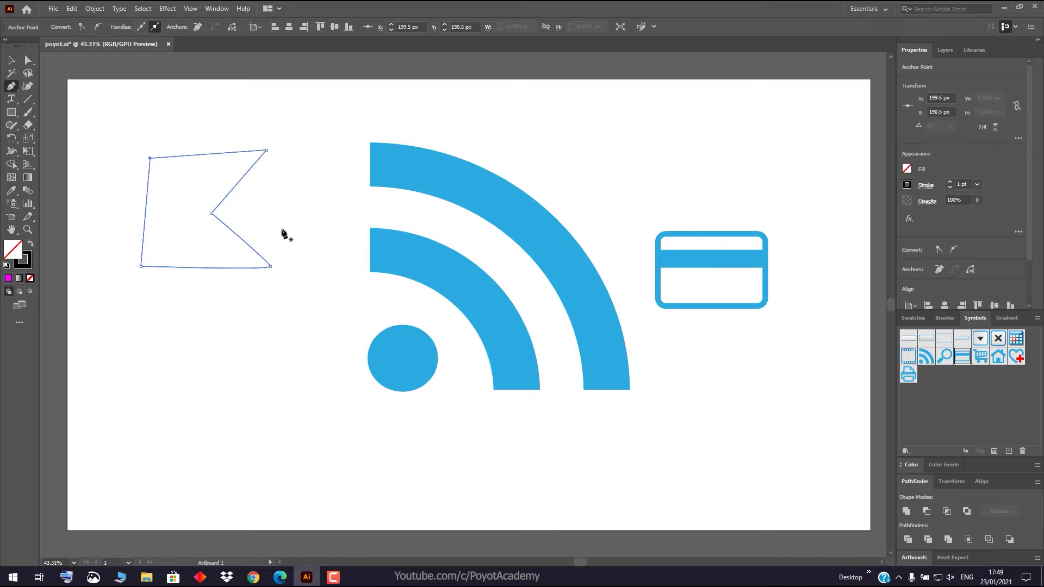
Fill the notched flag shape with the magenta swatch
{"action": "left_click", "coordinate": [908, 170]}
{"action": "left_click", "coordinate": [857, 208]}
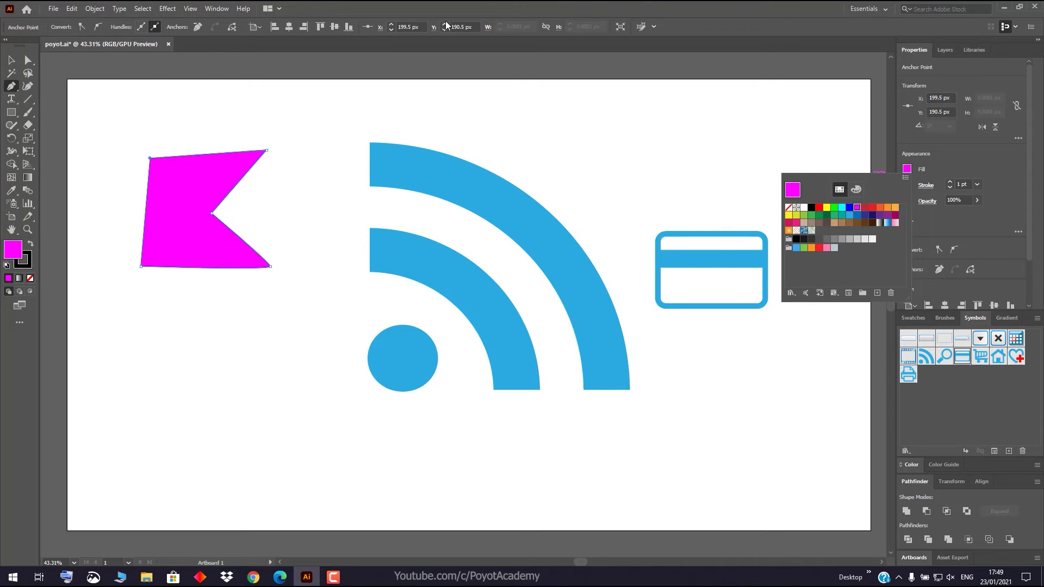
{"action": "left_click", "coordinate": [720, 23]}
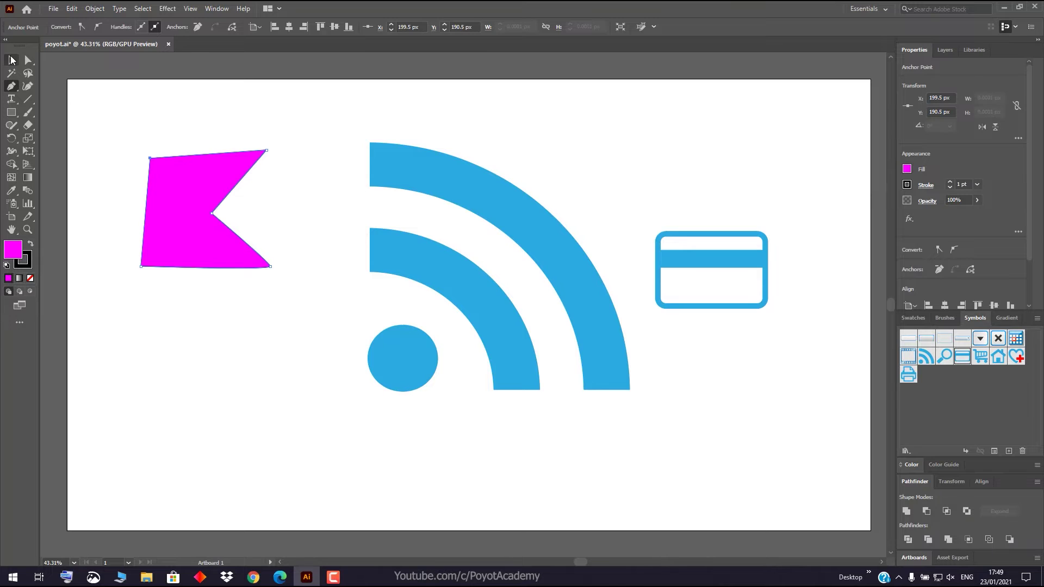
Turn the magenta flag shape into a new Dynamic Symbol named Poyot
{"action": "left_click", "coordinate": [11, 60]}
{"action": "left_click_drag", "start_coordinate": [173, 211], "coordinate": [938, 391]}
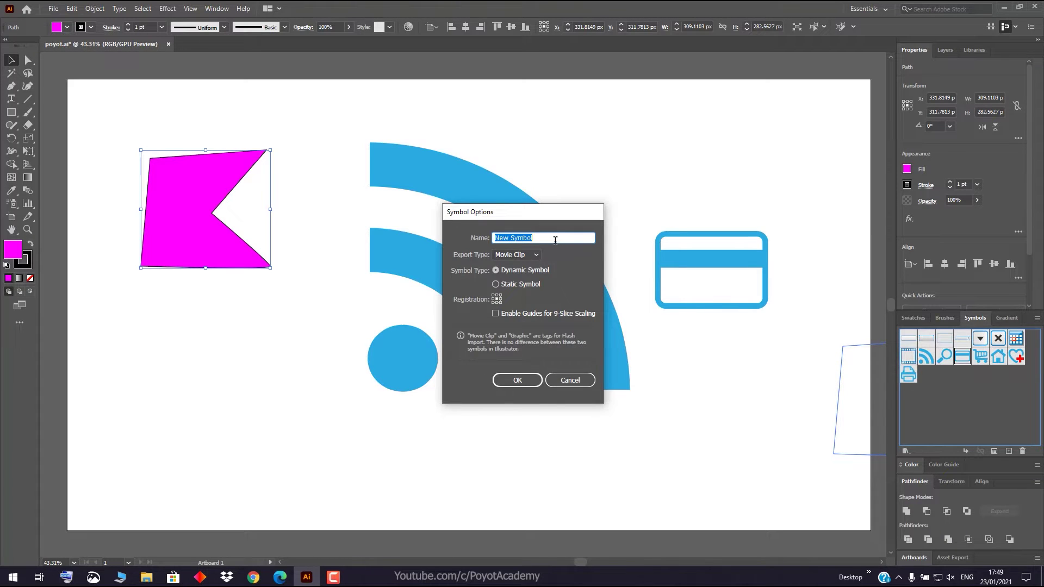
{"action": "type", "text": "Poyot"}
{"action": "left_click", "coordinate": [535, 283]}
{"action": "left_click", "coordinate": [527, 271]}
{"action": "left_click", "coordinate": [517, 380]}
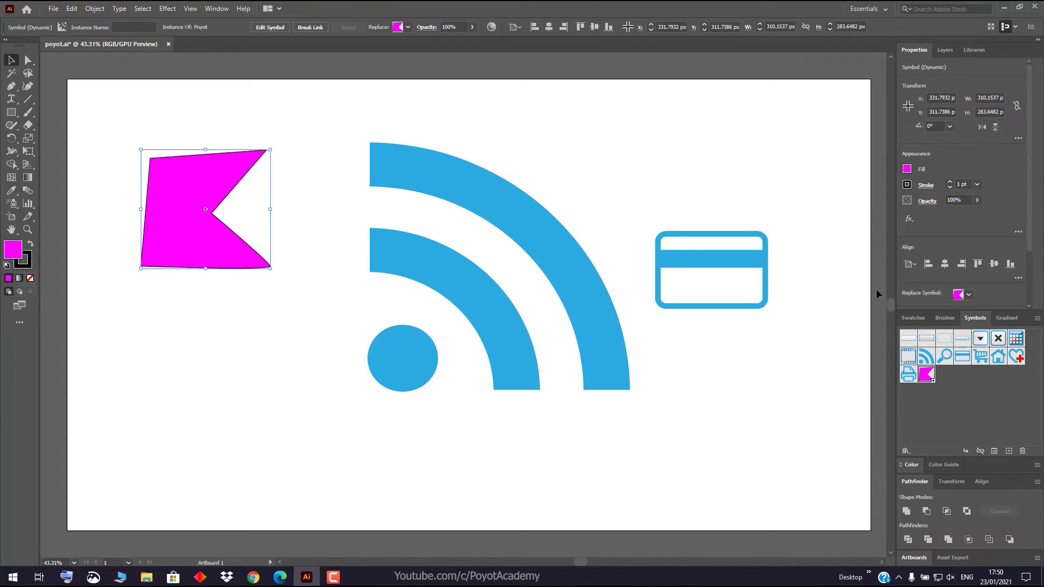
Display the document's symbols in Large List View and look through the list of names
{"action": "left_click", "coordinate": [952, 389]}
{"action": "left_click", "coordinate": [1038, 319]}
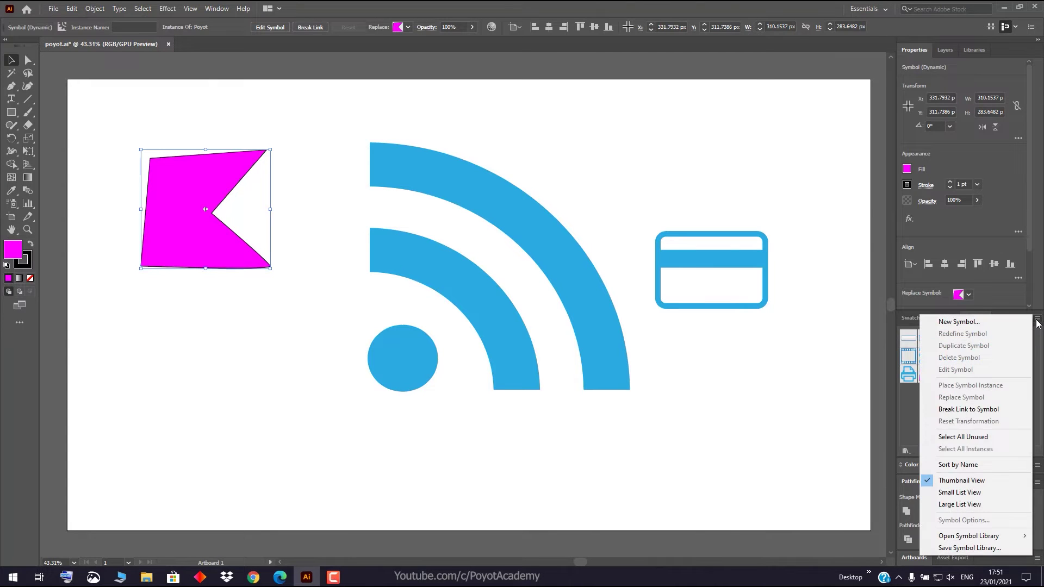
{"action": "left_click", "coordinate": [965, 509]}
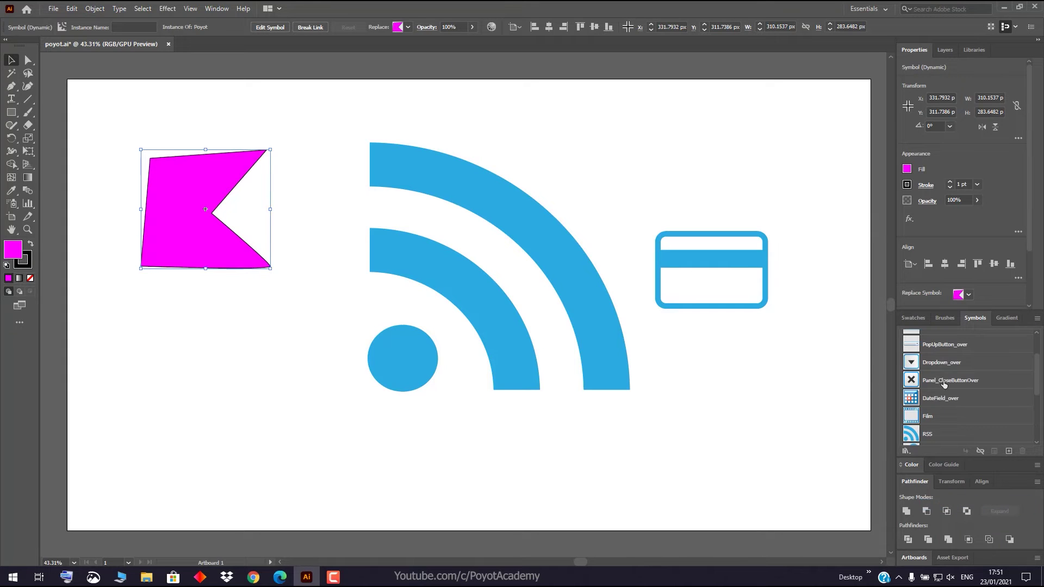
{"action": "scroll", "coordinate": [968, 432], "scroll_direction": "down", "scroll_amount": 3}
{"action": "scroll", "coordinate": [963, 395], "scroll_direction": "up", "scroll_amount": 5}
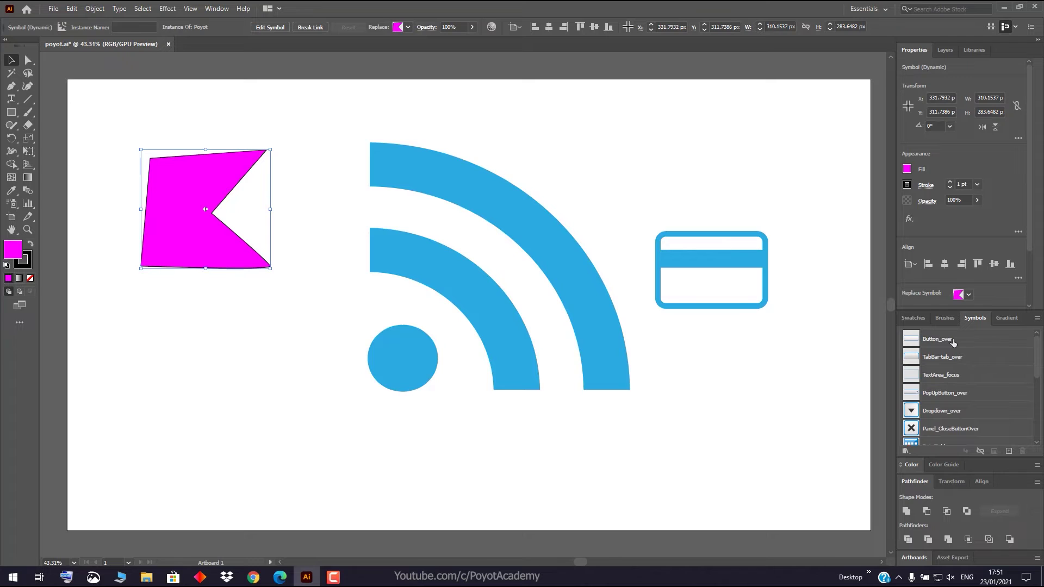
Switch the symbols to Small List View and back to Thumbnail View
{"action": "left_click", "coordinate": [1038, 320]}
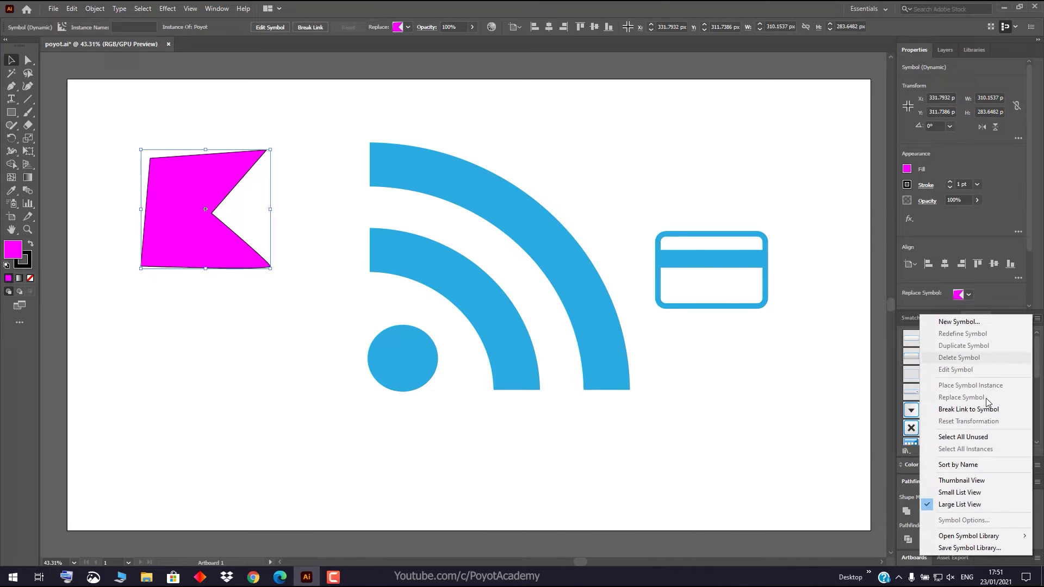
{"action": "left_click", "coordinate": [957, 492]}
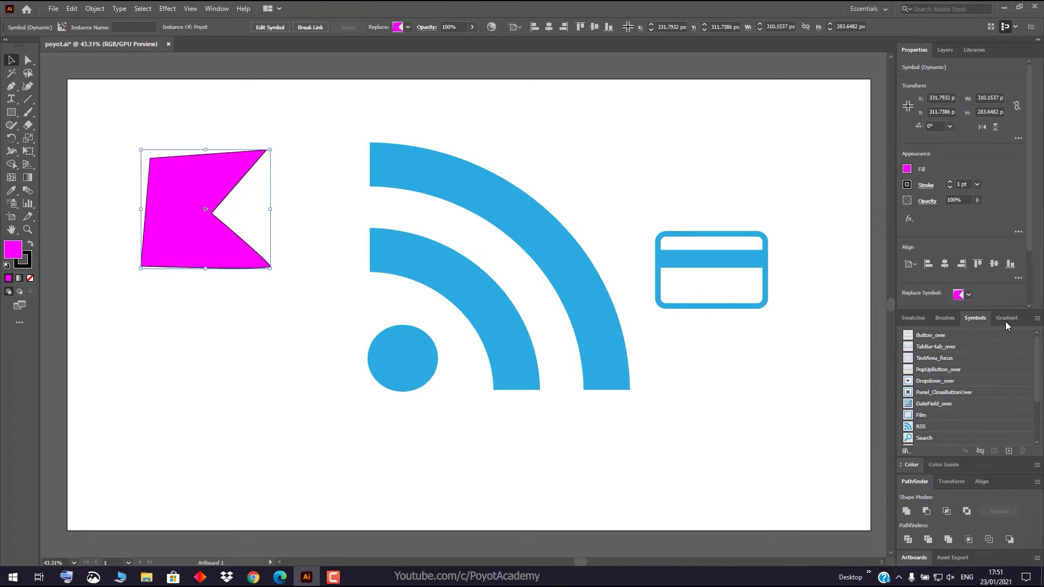
{"action": "left_click", "coordinate": [1037, 319]}
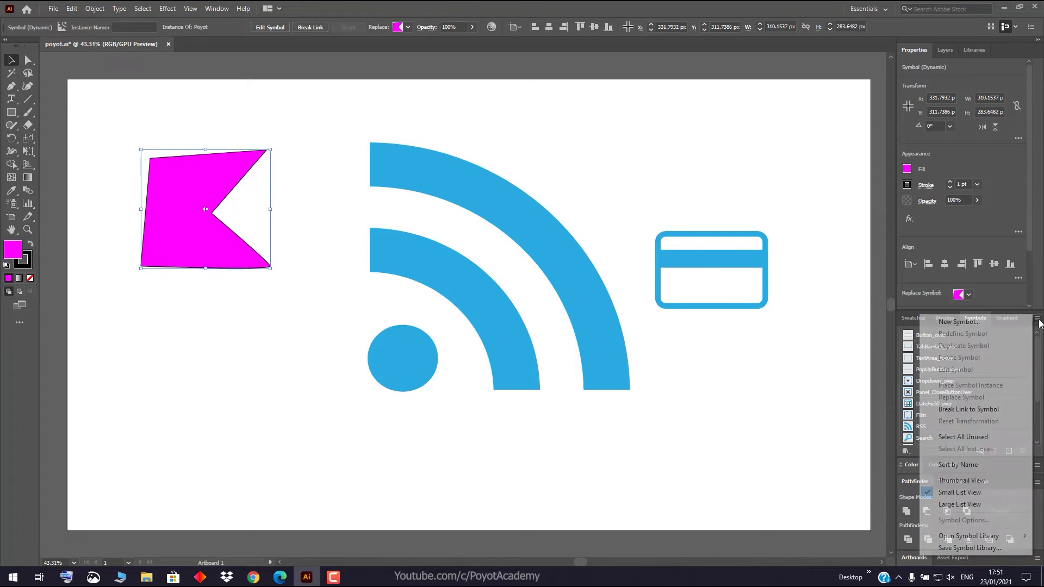
{"action": "left_click", "coordinate": [973, 482]}
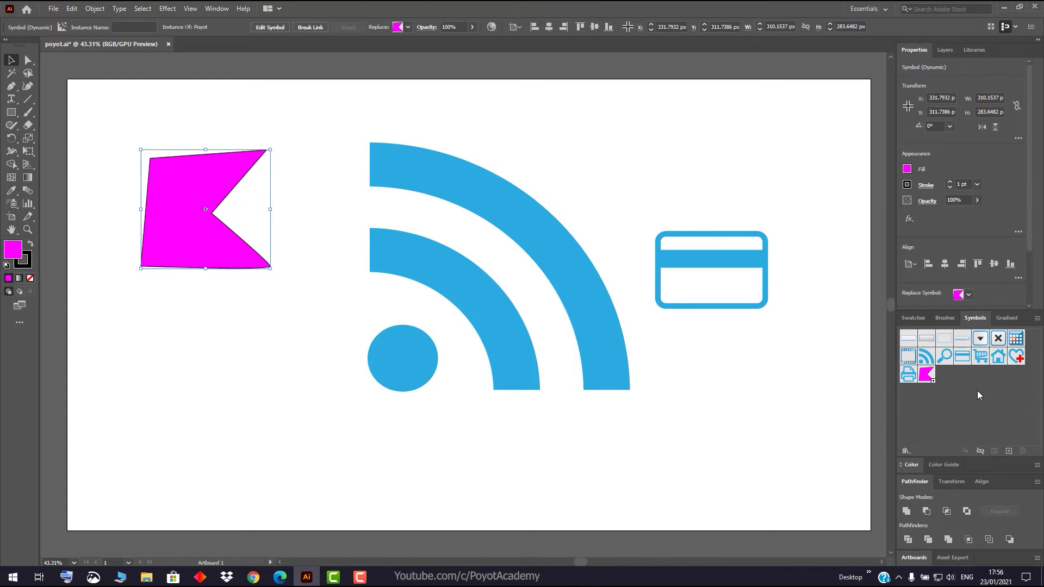
Open the Nature symbol library, enlarge its window, and place the orange butterfly symbol over the credit card's upper edge
{"action": "left_click", "coordinate": [905, 452]}
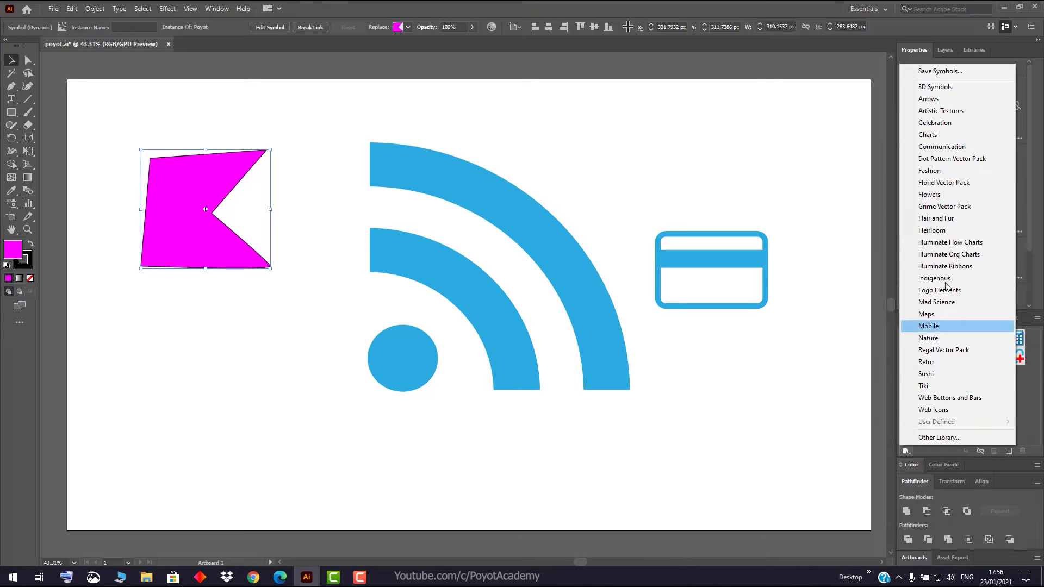
{"action": "left_click", "coordinate": [953, 338]}
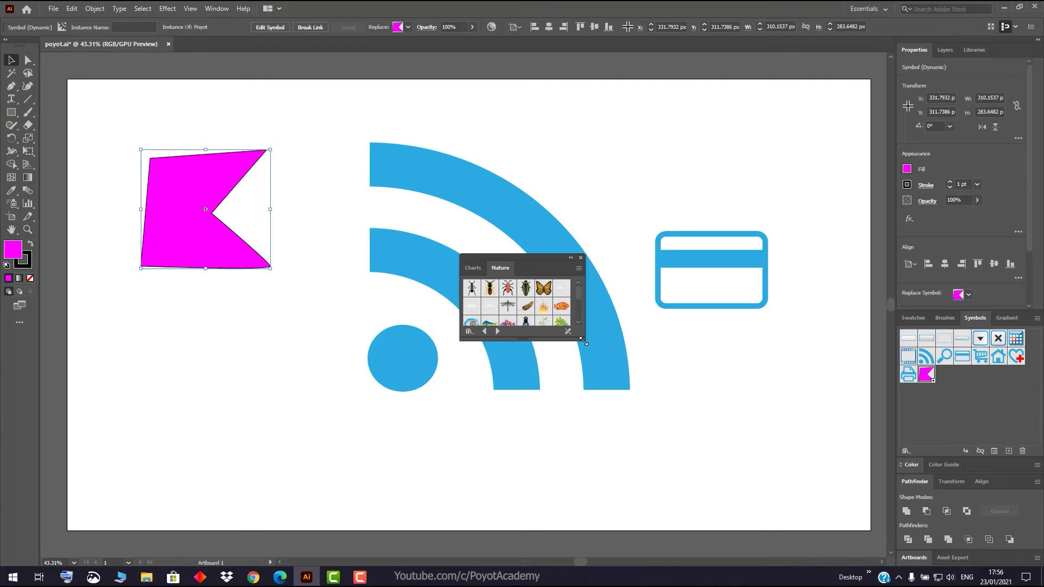
{"action": "left_click_drag", "start_coordinate": [584, 339], "coordinate": [624, 384]}
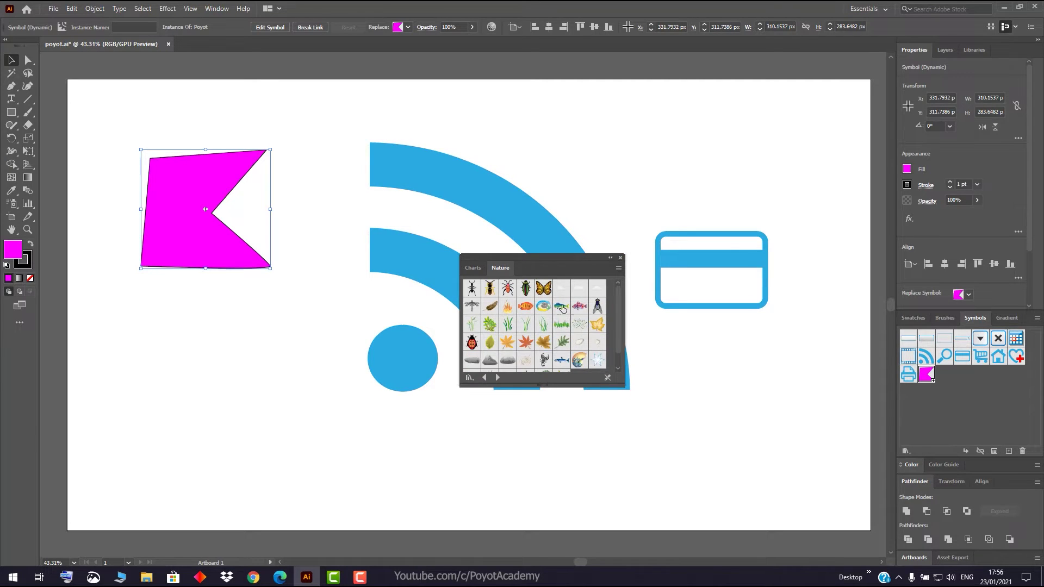
{"action": "left_click_drag", "start_coordinate": [543, 293], "coordinate": [734, 251]}
{"action": "left_click", "coordinate": [813, 318]}
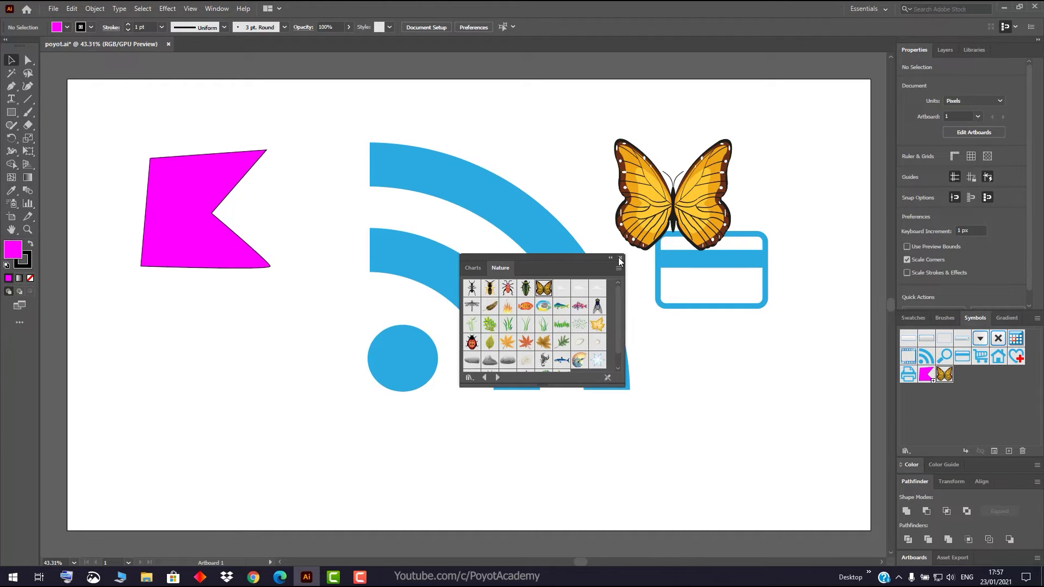
Start editing the Credit Card symbol definition from its instance and cancel the edit
{"action": "double_click", "coordinate": [711, 308]}
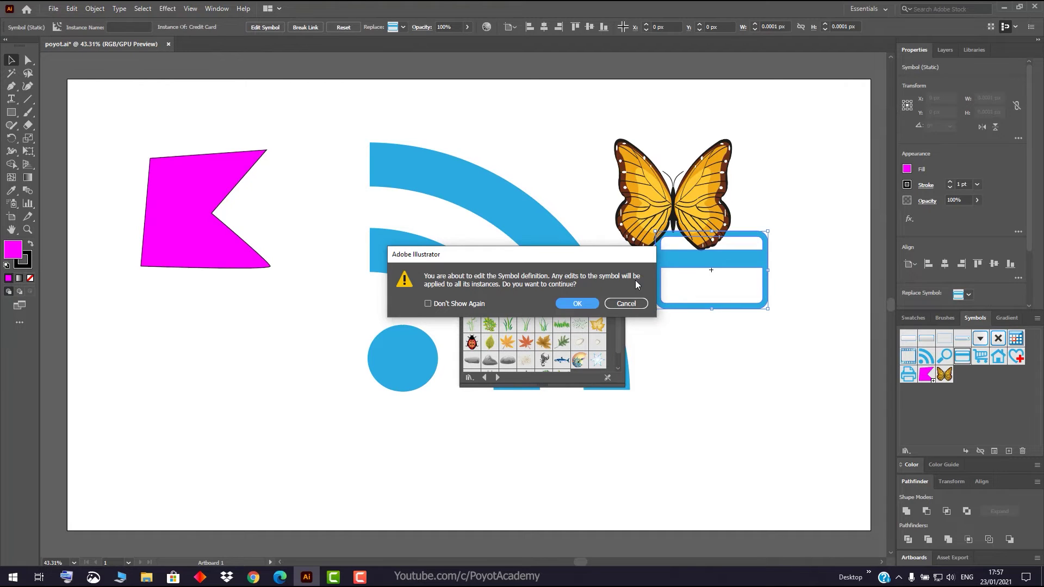
{"action": "left_click", "coordinate": [640, 306]}
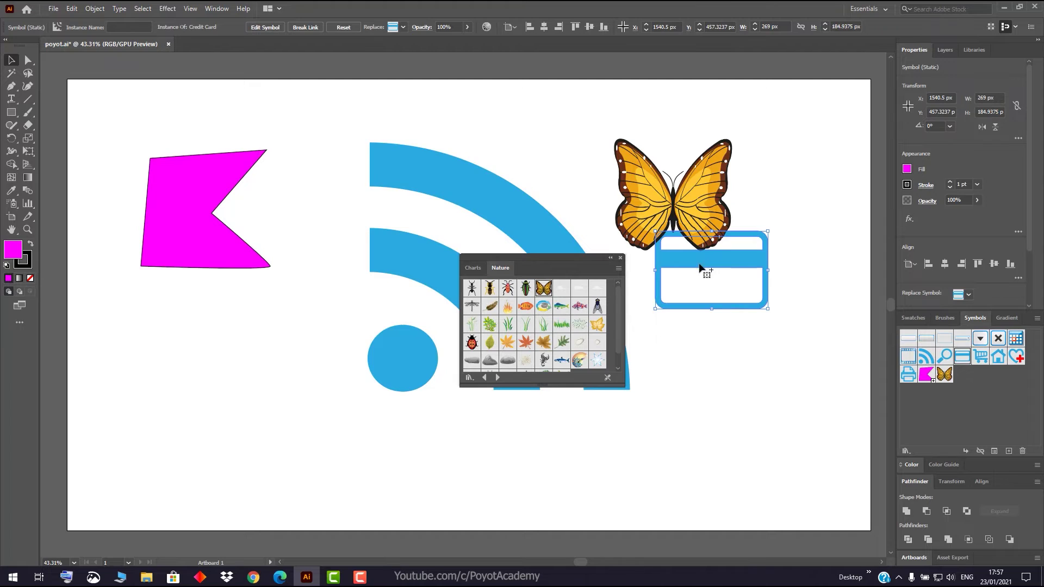
Close the Nature library and break the credit card instance's link to its symbol
{"action": "left_click", "coordinate": [621, 258]}
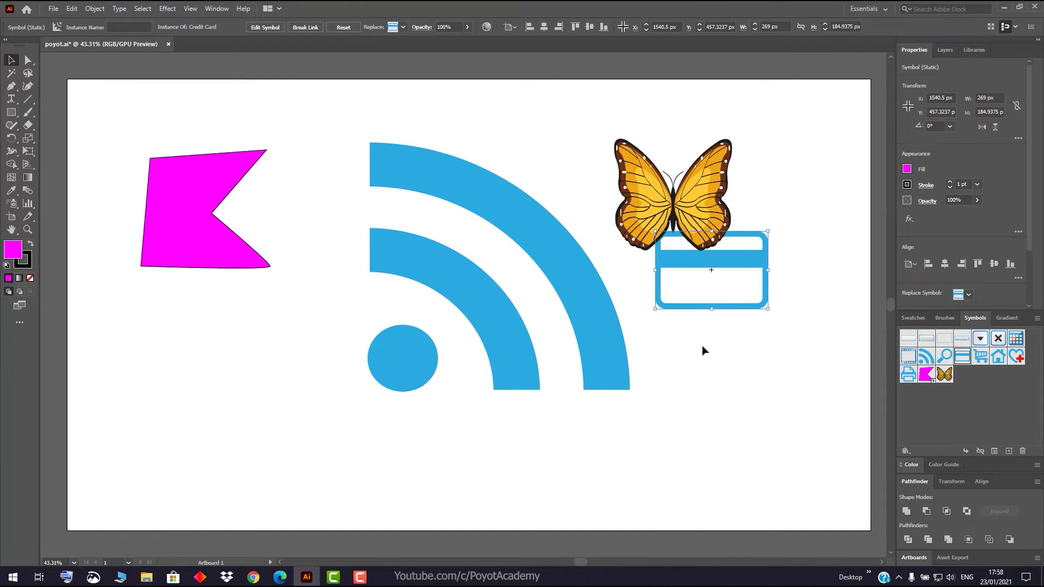
{"action": "right_click", "coordinate": [724, 295]}
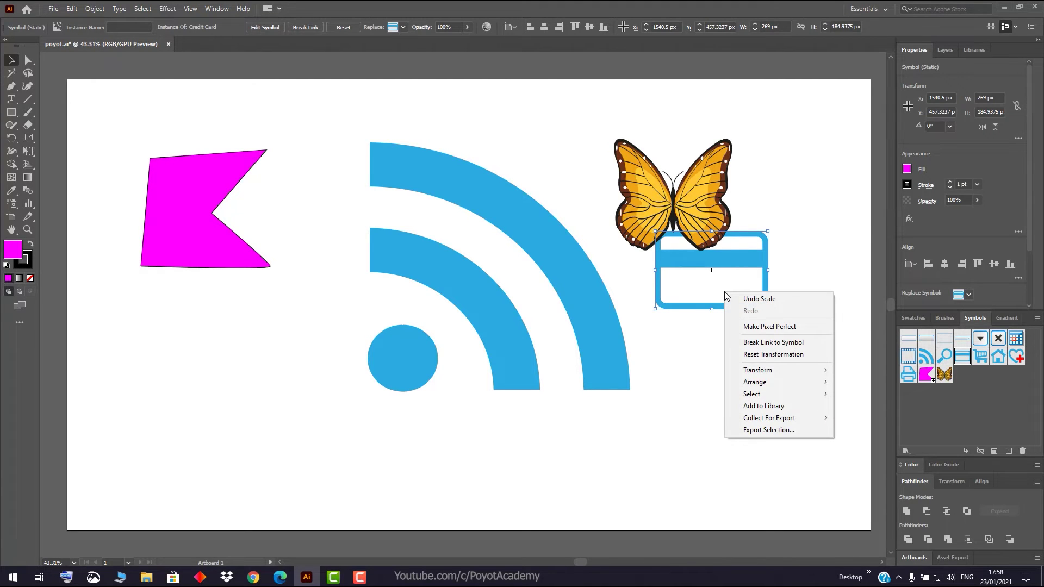
{"action": "left_click", "coordinate": [784, 343]}
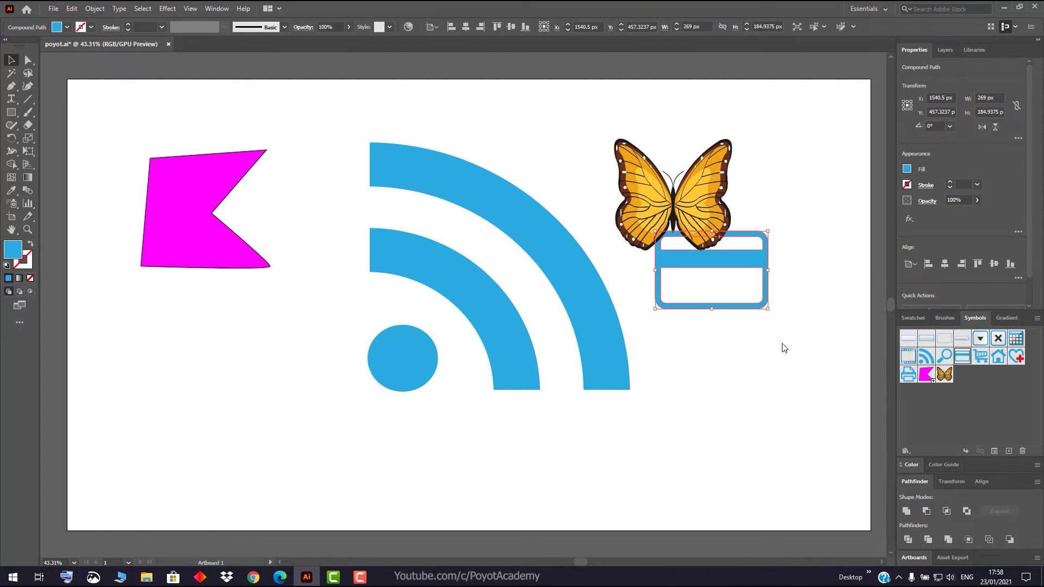
Move the unlinked credit card clear of the butterfly to the area below it and change its fill to red
{"action": "right_click", "coordinate": [733, 267]}
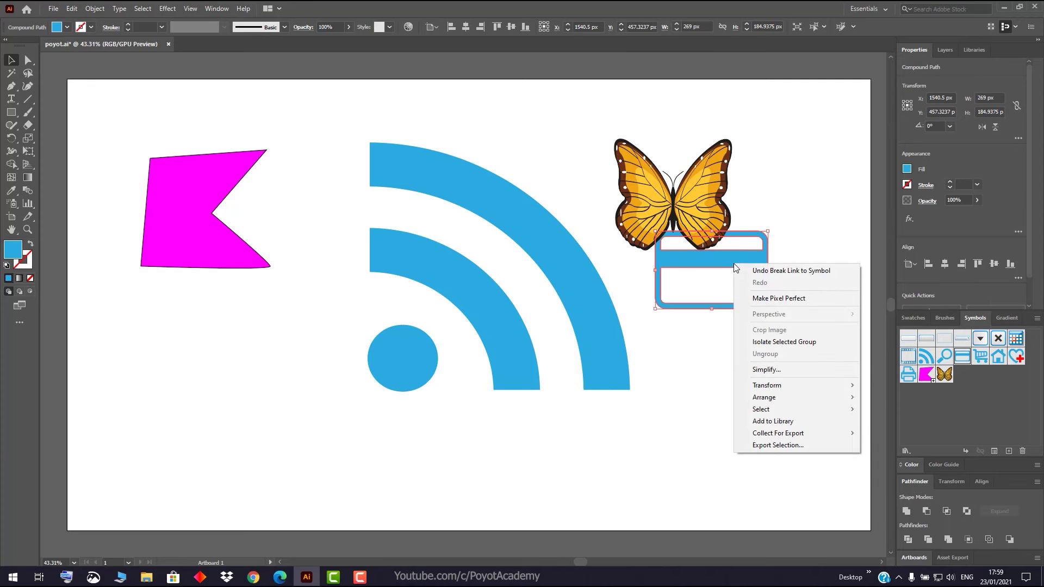
{"action": "left_click", "coordinate": [722, 262]}
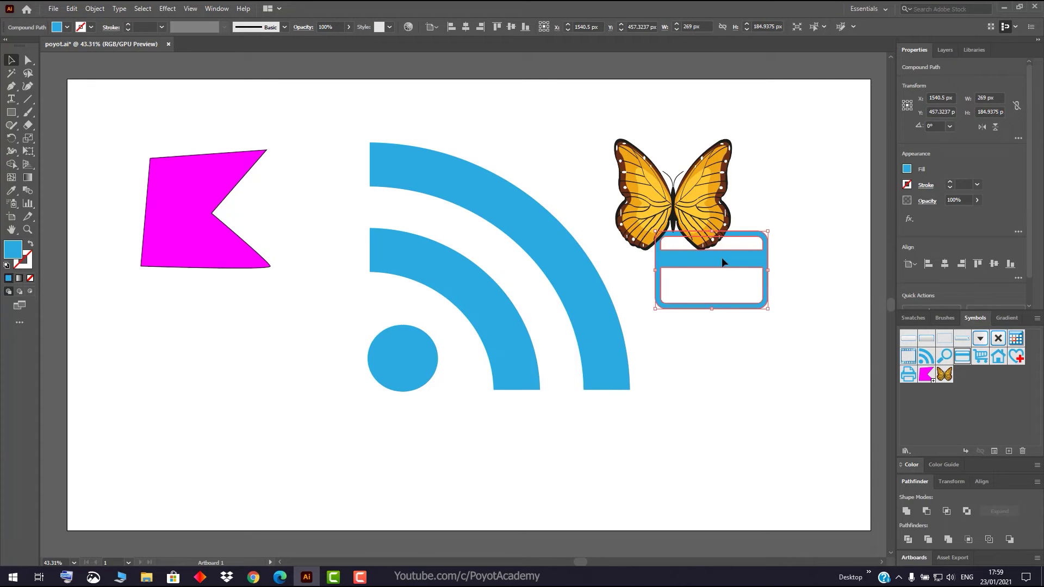
{"action": "left_click_drag", "start_coordinate": [723, 262], "coordinate": [739, 349]}
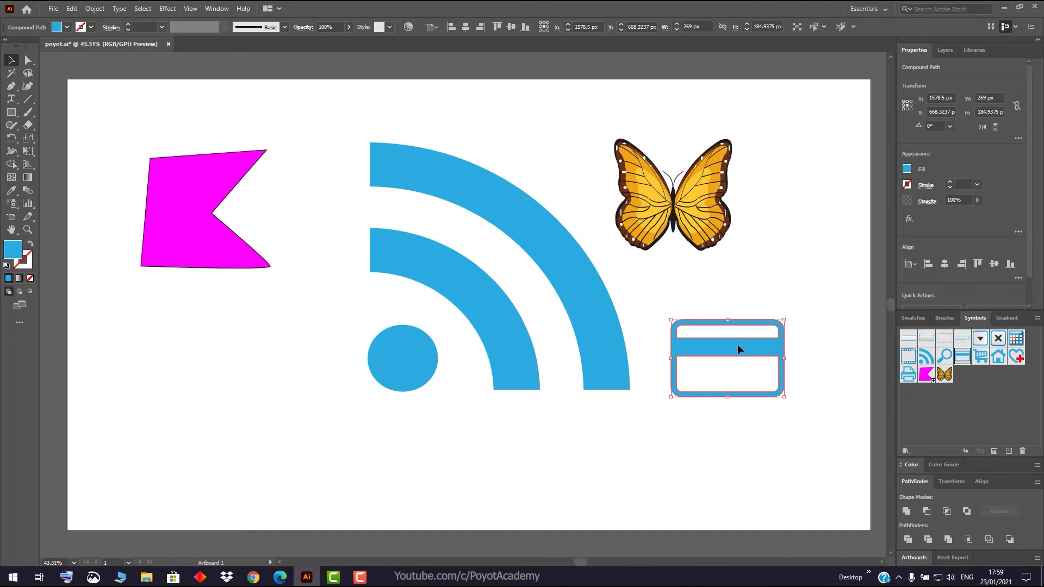
{"action": "left_click", "coordinate": [906, 170]}
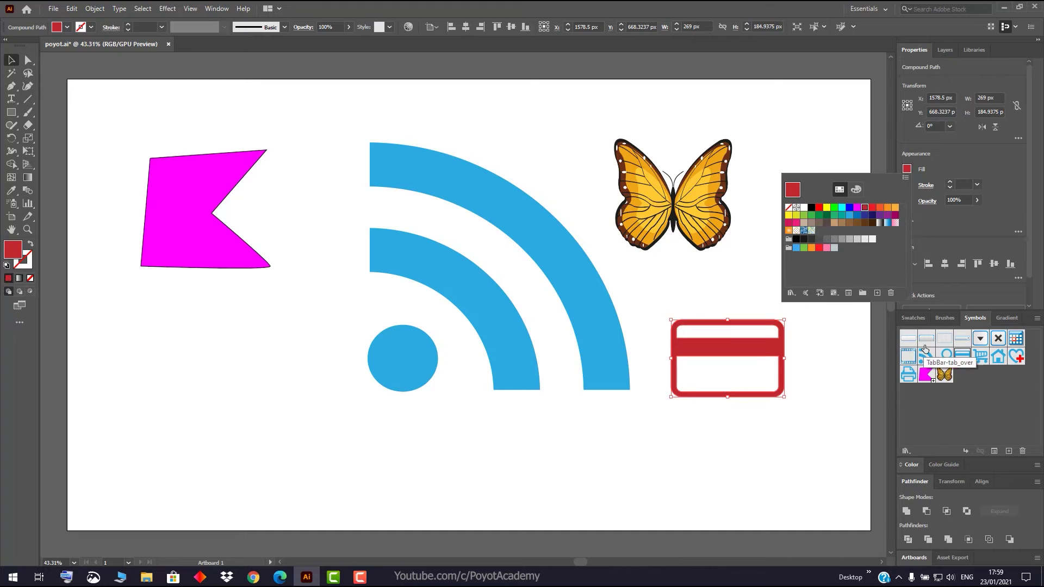
{"action": "left_click", "coordinate": [978, 409]}
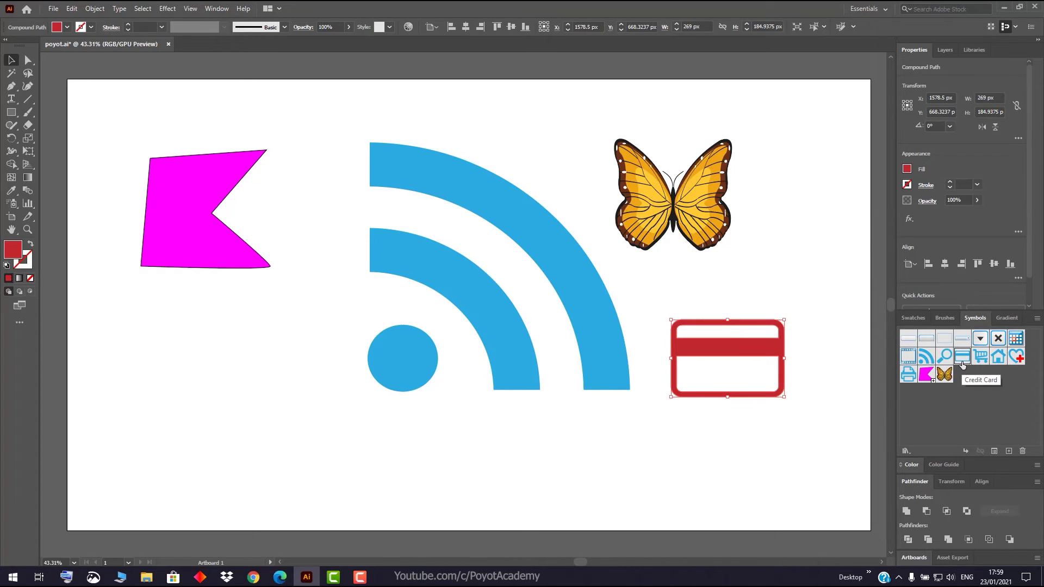
Place a new Credit Card symbol instance against the lower edge of the RSS symbol's outer arc
{"action": "left_click_drag", "start_coordinate": [962, 363], "coordinate": [647, 388]}
Start editing the RSS symbol definition from its instance and cancel the edit
{"action": "left_click", "coordinate": [596, 332]}
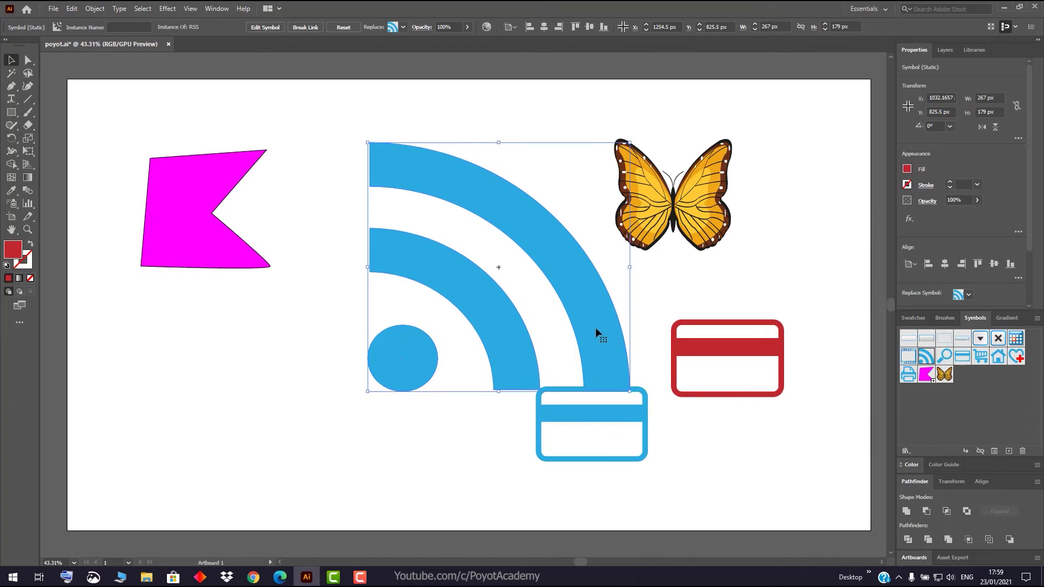
{"action": "double_click", "coordinate": [569, 276]}
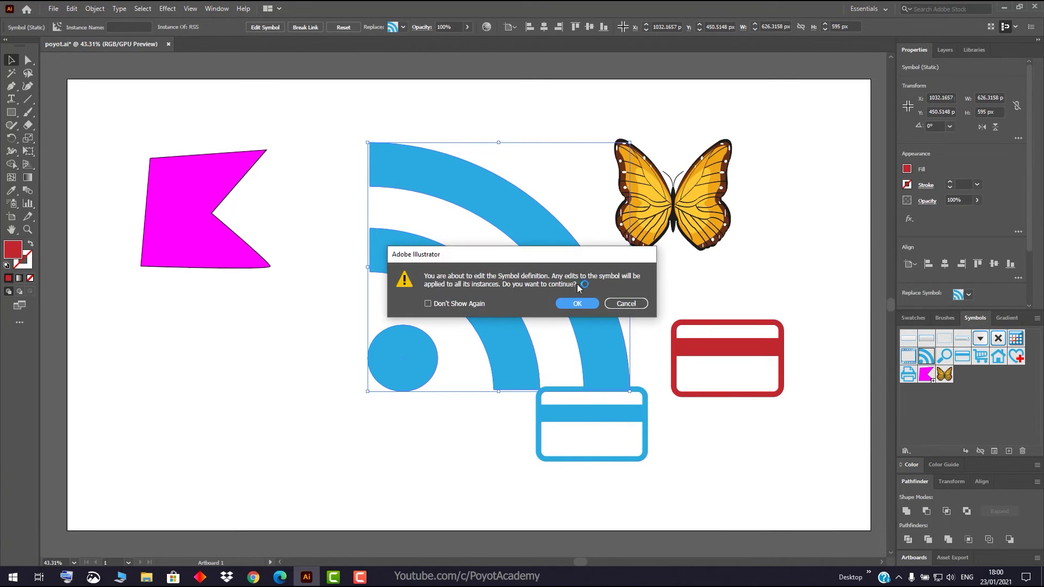
{"action": "left_click", "coordinate": [631, 306]}
{"action": "right_click", "coordinate": [589, 347]}
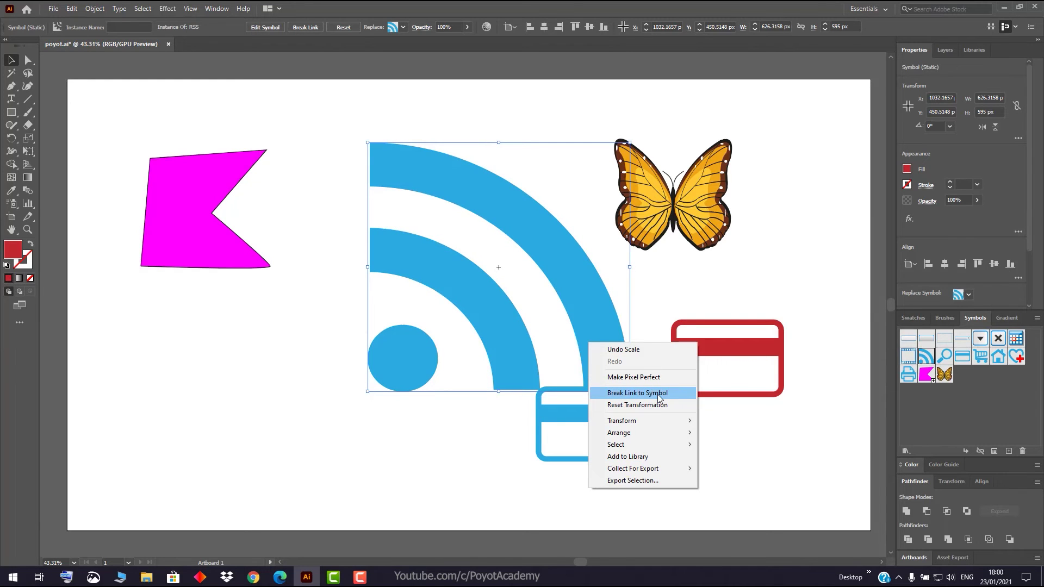
{"action": "left_click", "coordinate": [571, 285]}
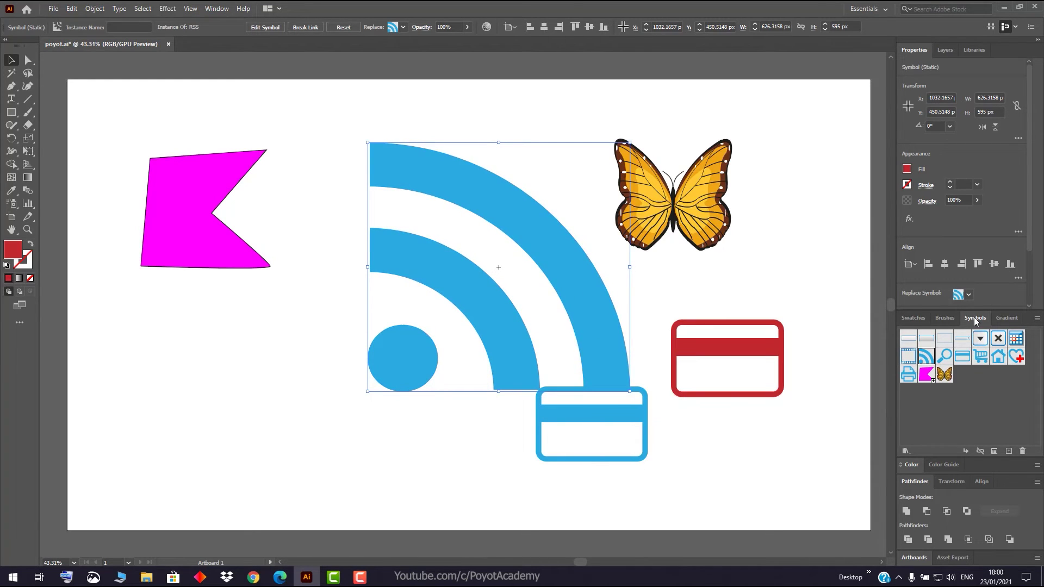
Move the blue credit card instance below the magenta shape and break its link to the symbol
{"action": "left_click", "coordinate": [982, 360]}
{"action": "left_click", "coordinate": [631, 421]}
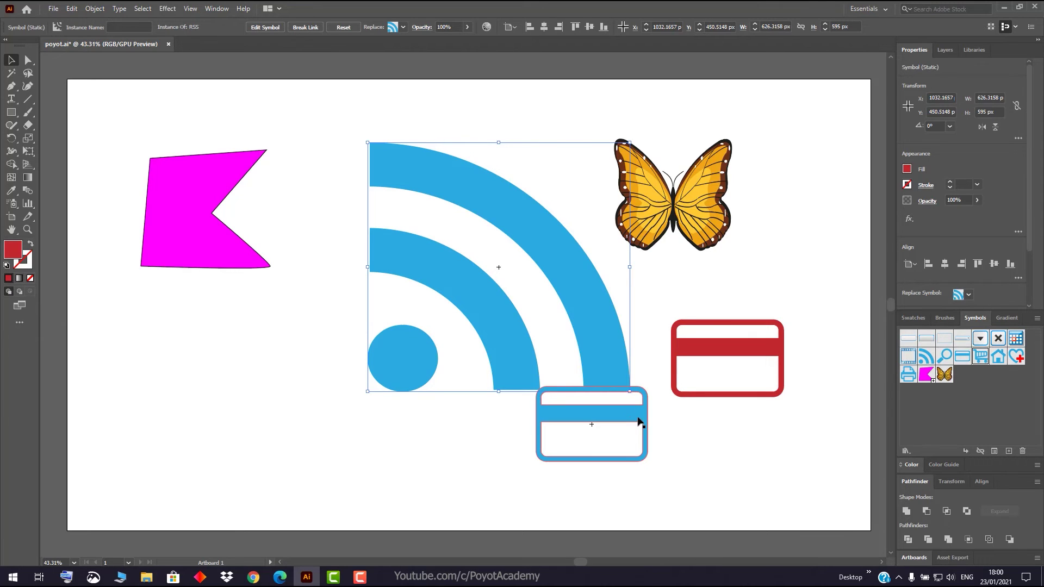
{"action": "left_click_drag", "start_coordinate": [631, 421], "coordinate": [286, 367]}
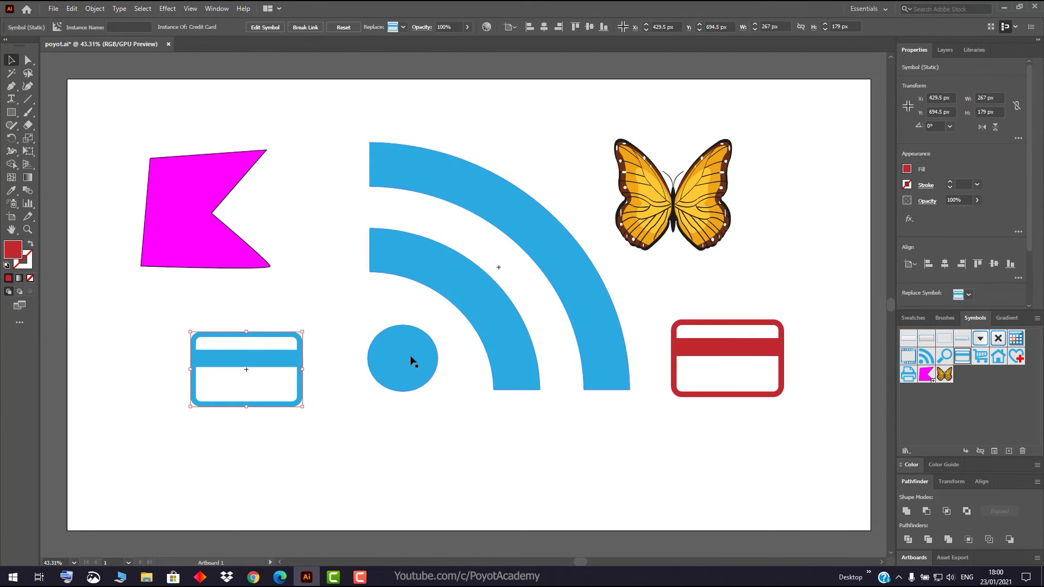
{"action": "right_click", "coordinate": [282, 363]}
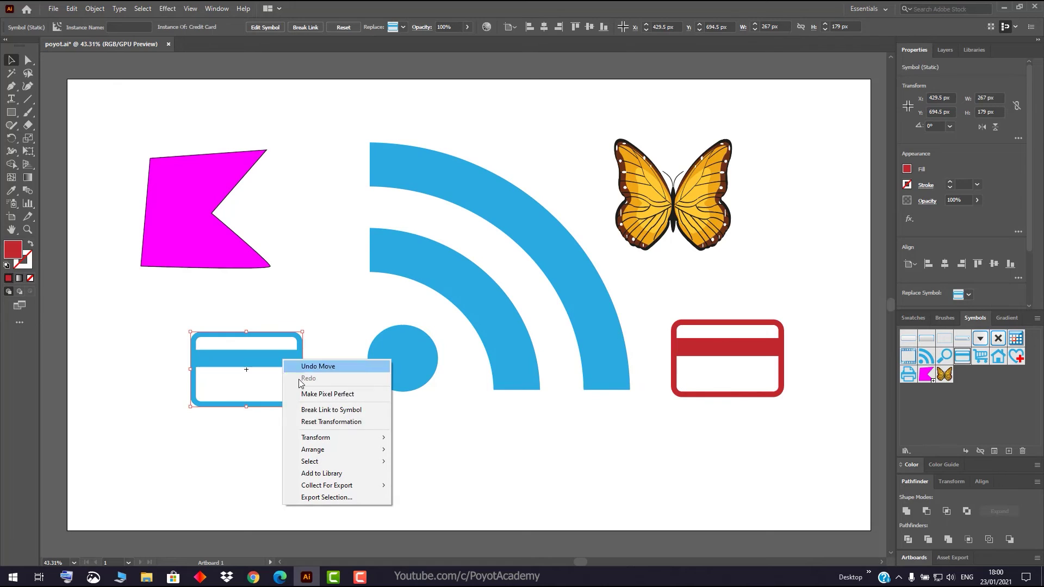
{"action": "left_click", "coordinate": [339, 411]}
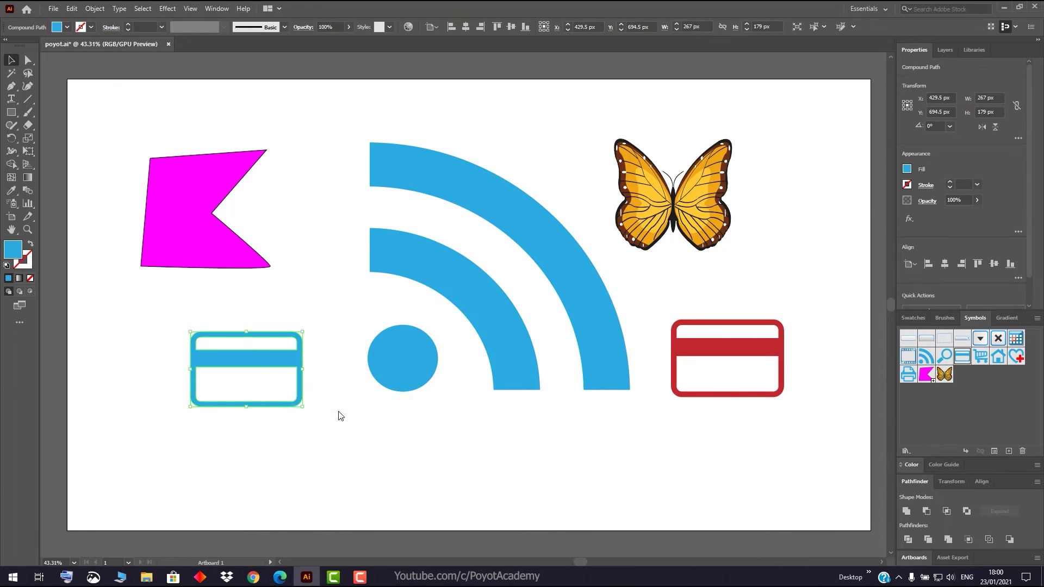
Change the fill of the credit card below the magenta shape to dark blue and deselect it
{"action": "left_click", "coordinate": [907, 169]}
{"action": "left_click", "coordinate": [872, 216]}
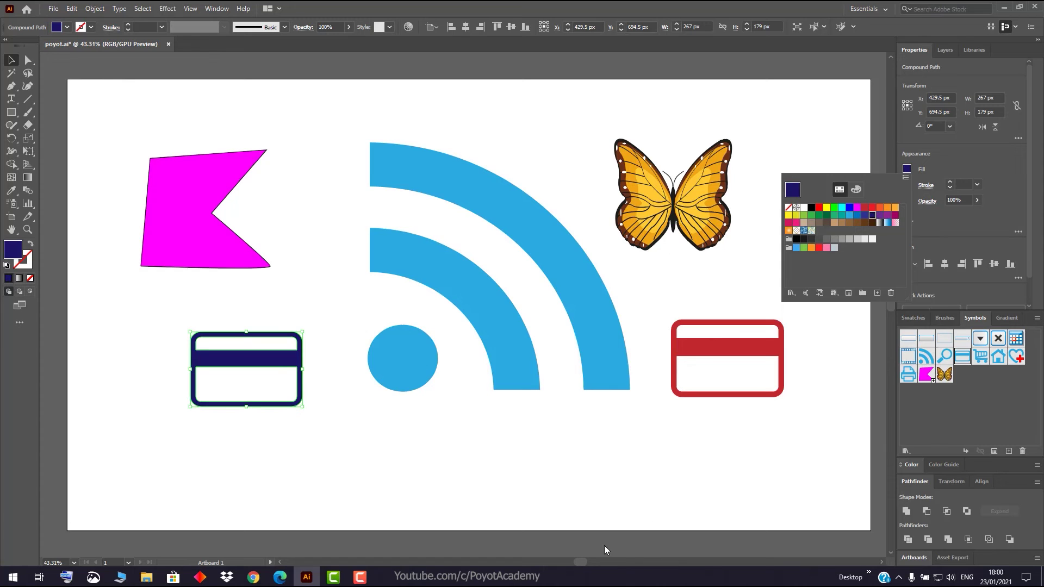
{"action": "left_click", "coordinate": [574, 493]}
{"action": "left_click", "coordinate": [611, 433]}
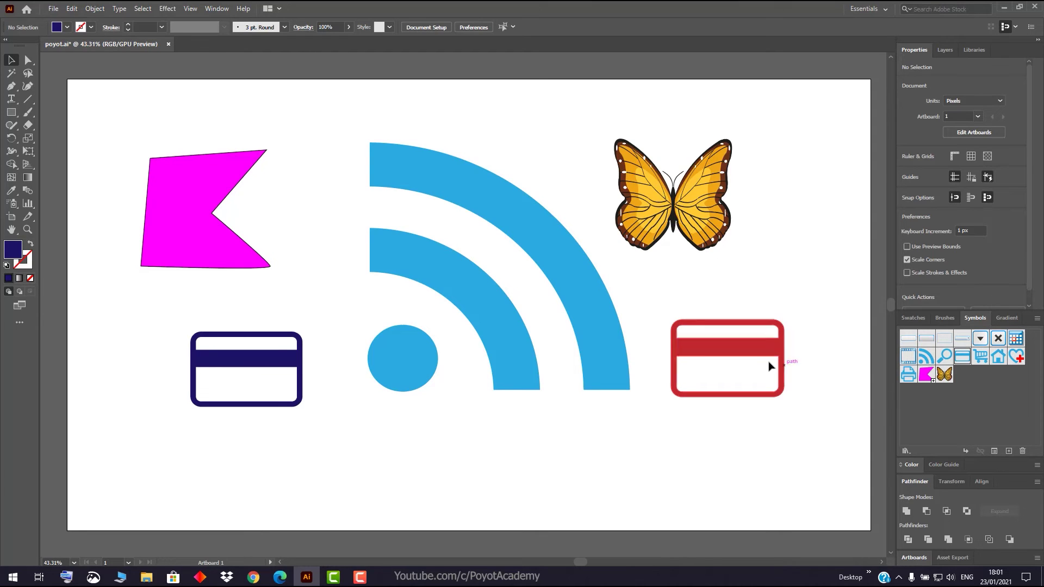
Shift the red credit card slightly down and delete it from the artboard
{"action": "mouse_move", "coordinate": [749, 352]}
{"action": "left_mouse_down"}
{"action": "mouse_move", "coordinate": [967, 400]}
{"action": "mouse_move", "coordinate": [719, 386]}
{"action": "mouse_move", "coordinate": [751, 361]}
{"action": "left_mouse_up"}
{"action": "left_click", "coordinate": [801, 431]}
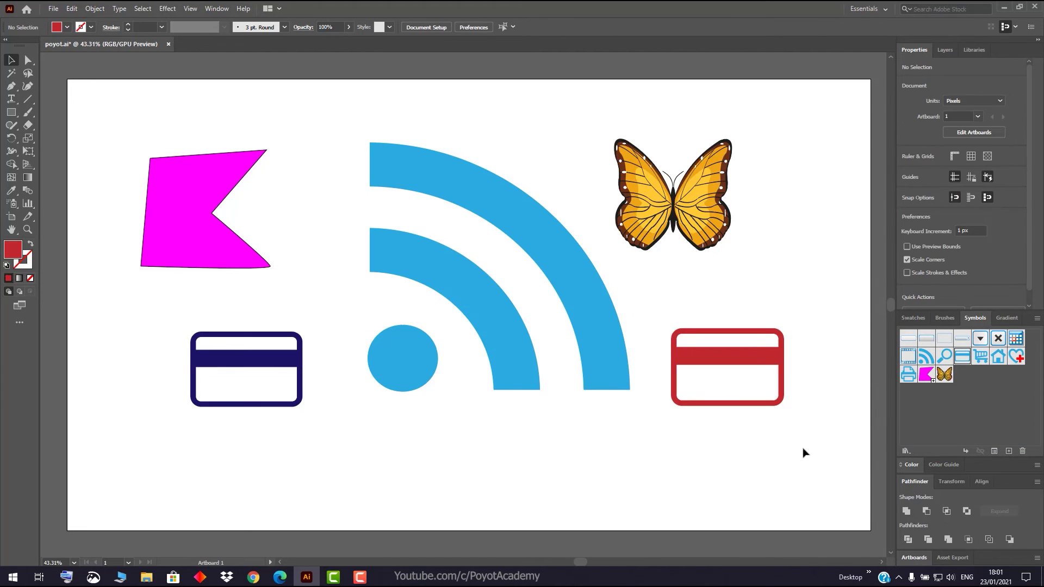
{"action": "left_click", "coordinate": [784, 401]}
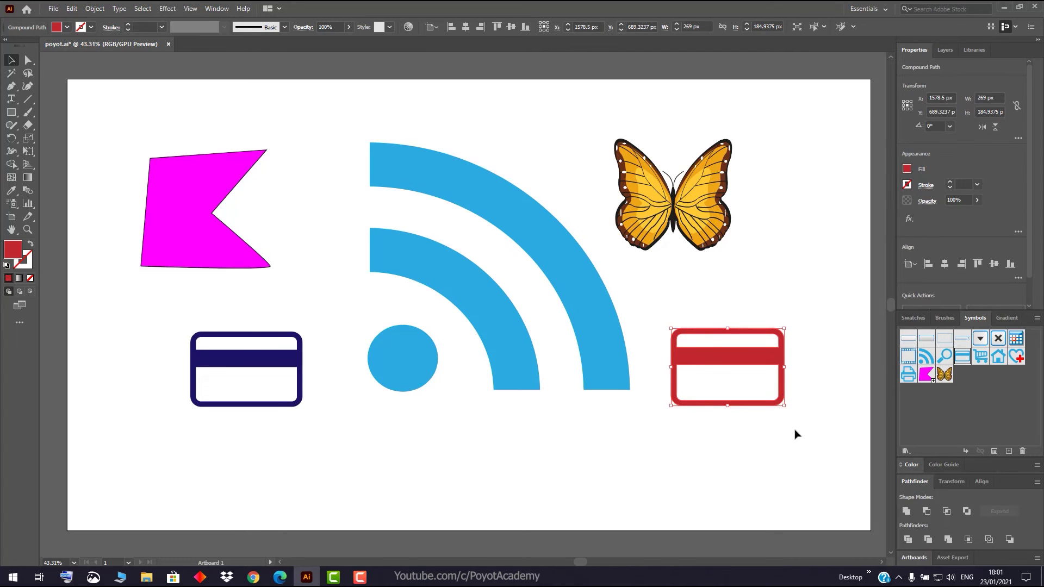
{"action": "key", "text": "Delete"}
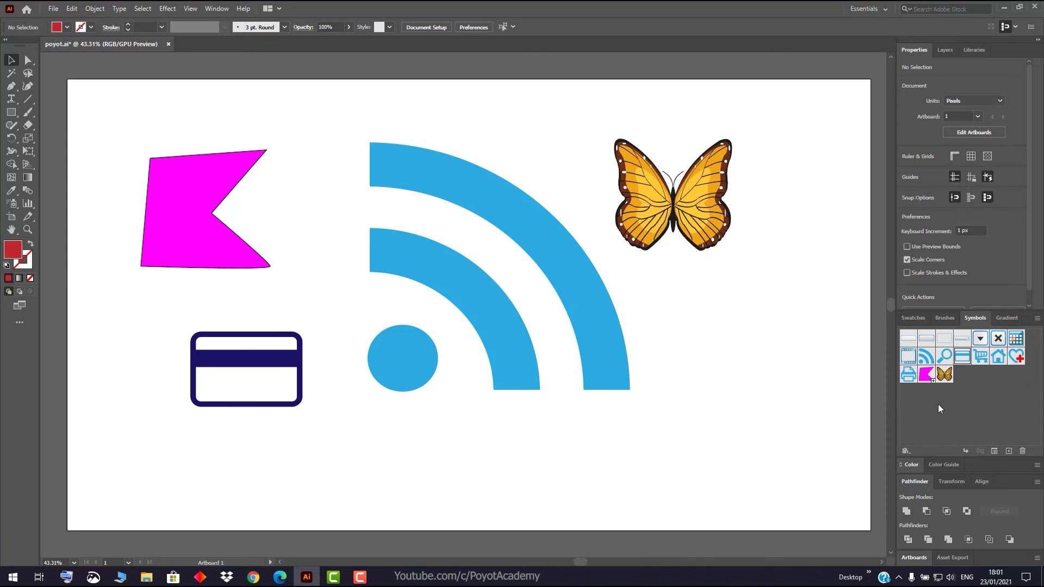
Delete the magenta shape's symbol from the document's symbols, expanding its instances
{"action": "left_click", "coordinate": [929, 380]}
{"action": "left_click_drag", "start_coordinate": [929, 376], "coordinate": [1023, 452]}
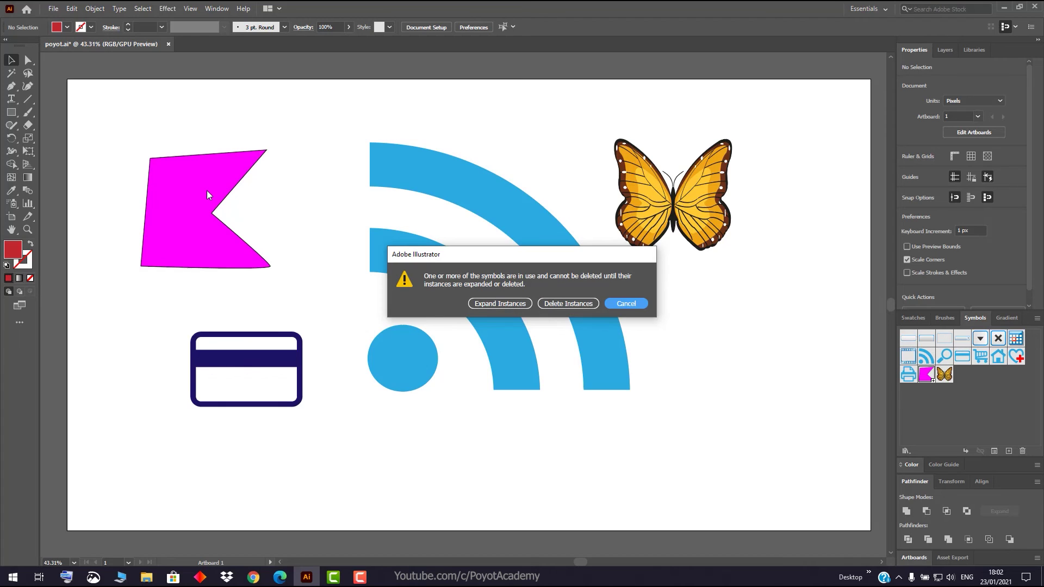
{"action": "left_click", "coordinate": [515, 303]}
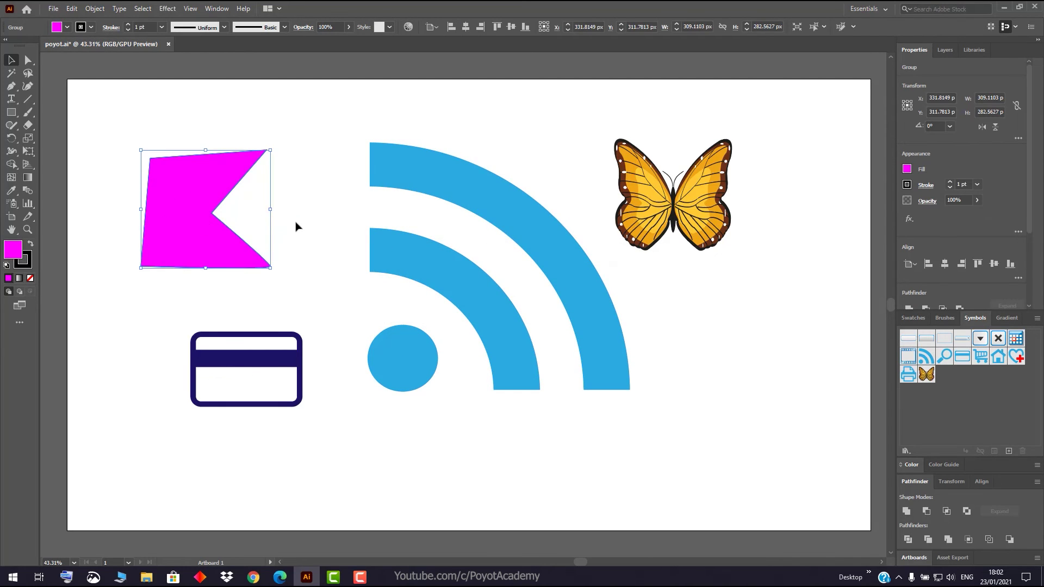
{"action": "left_click", "coordinate": [358, 224]}
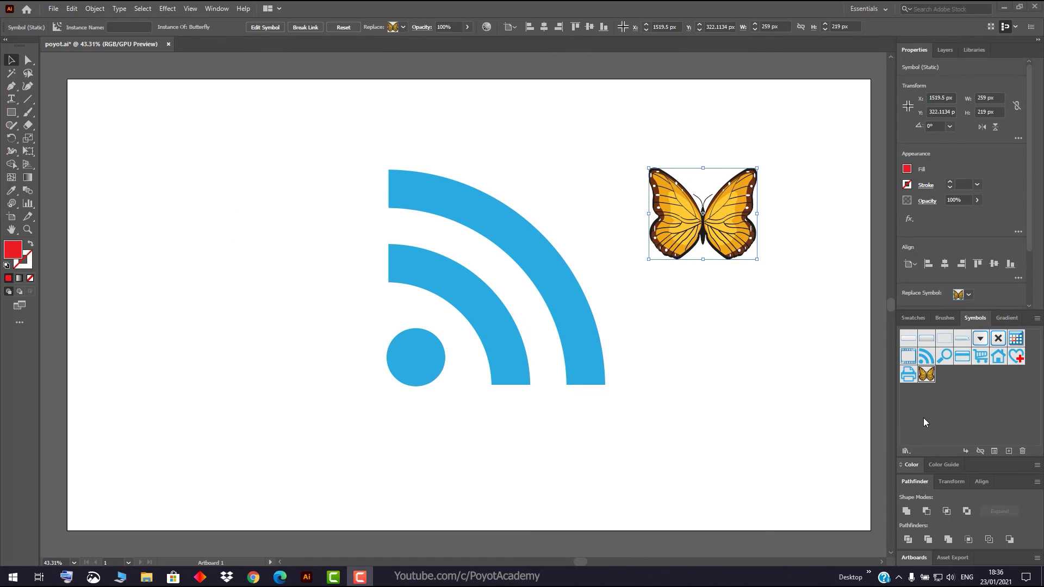
Deselect the butterfly symbol instance
{"action": "left_click", "coordinate": [826, 390]}
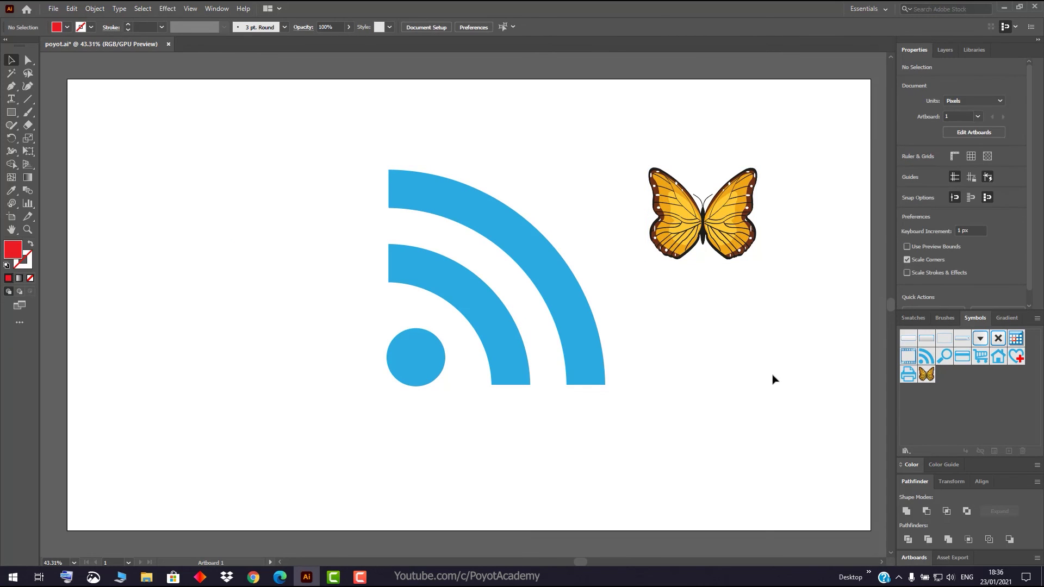